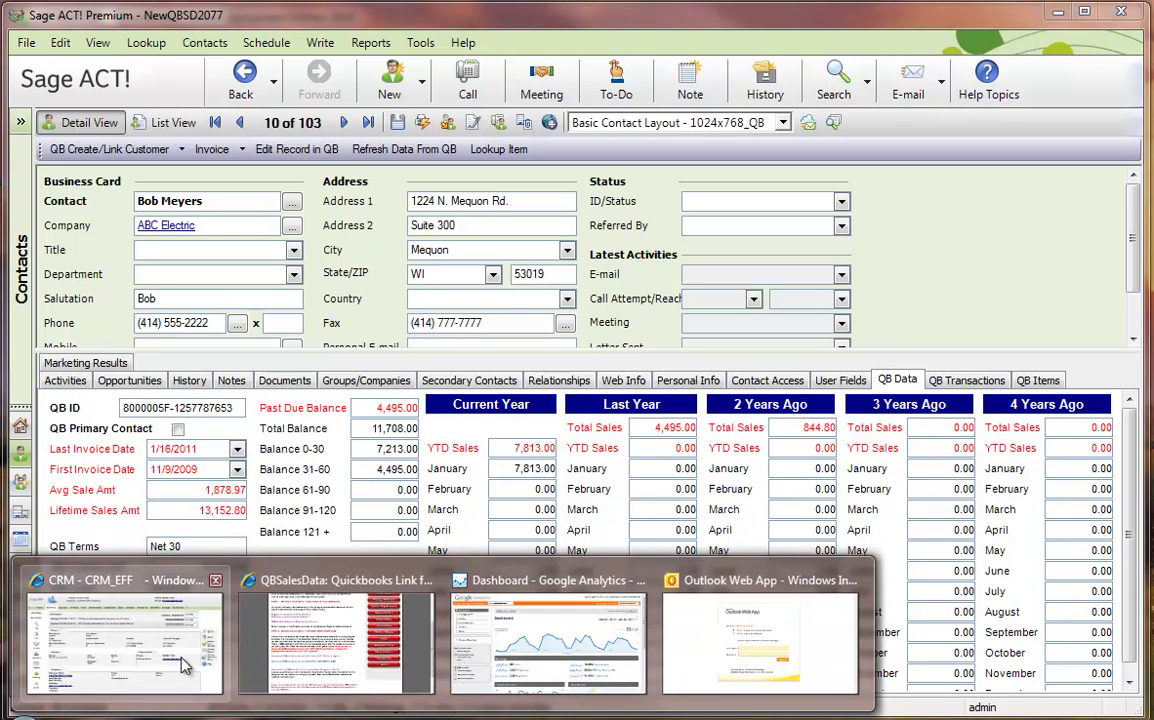
- Bring up the QBSalesData install page showing the Transaction Sync Program v 2.0.7.6 download link
{"action": "left_click", "coordinate": [288, 640]}
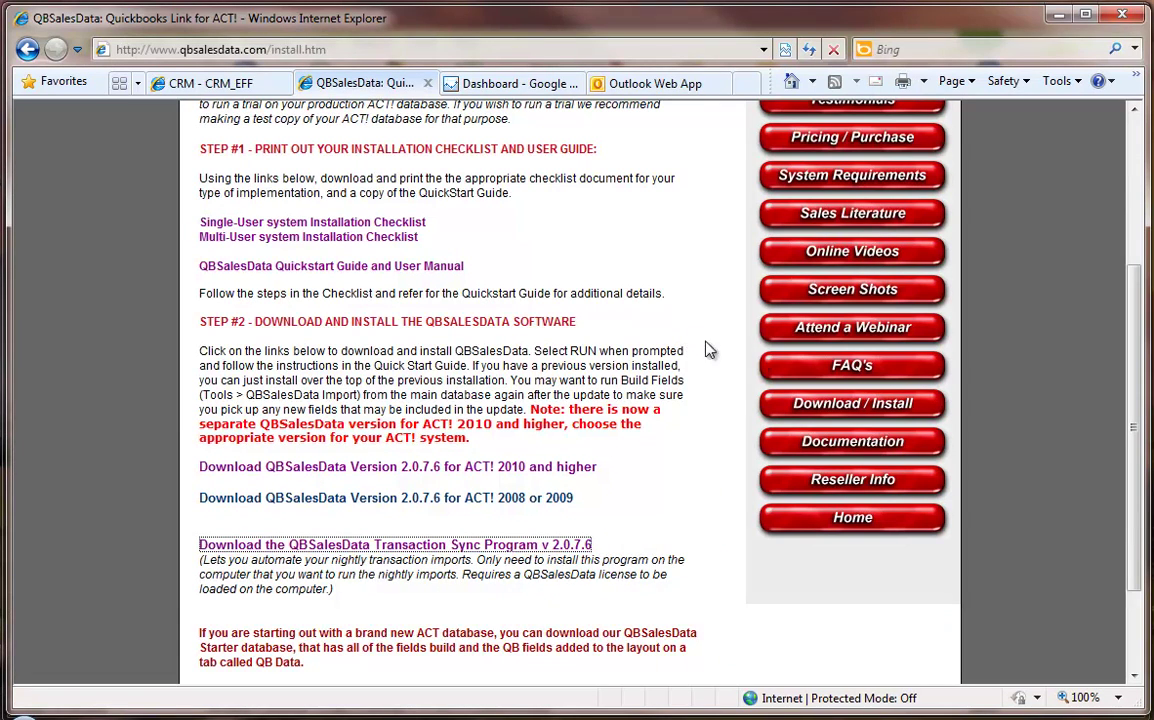
{"action": "left_click", "coordinate": [848, 407]}
{"action": "scroll", "coordinate": [598, 440], "scroll_direction": "down", "scroll_amount": 4}
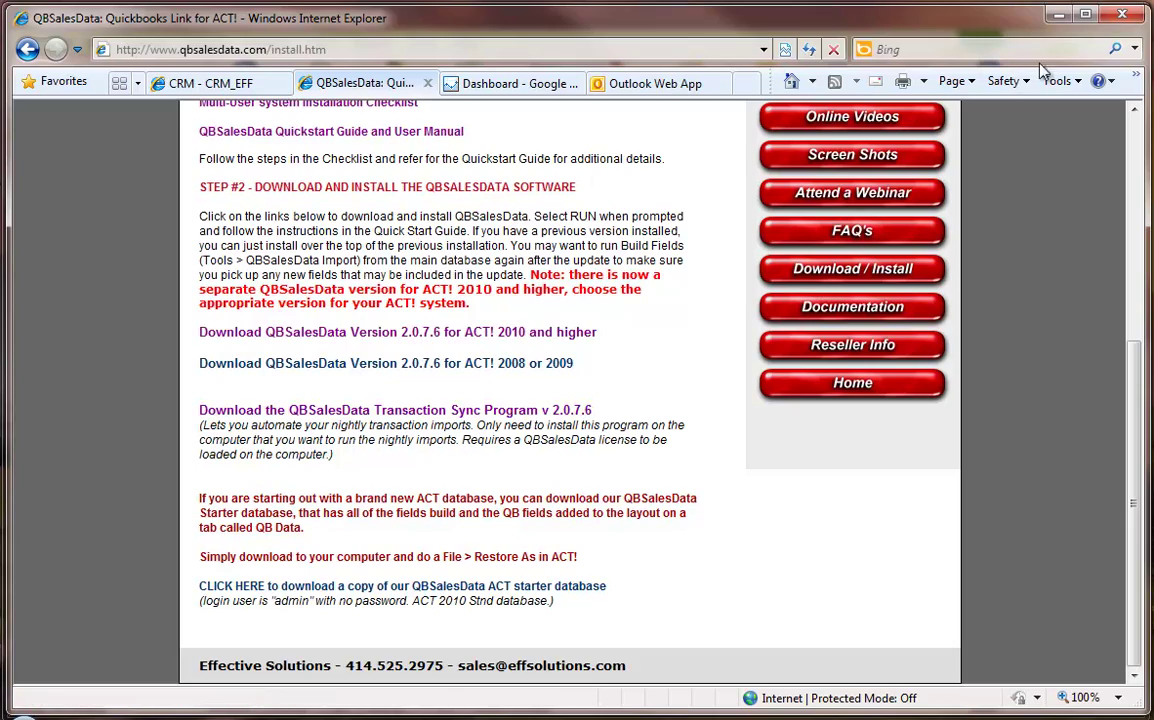
- Minimize Internet Explorer, ACT! and QuickBooks, then select the QB Transaction Sync Config desktop shortcut
{"action": "left_click", "coordinate": [1058, 19]}
{"action": "left_click", "coordinate": [1056, 19]}
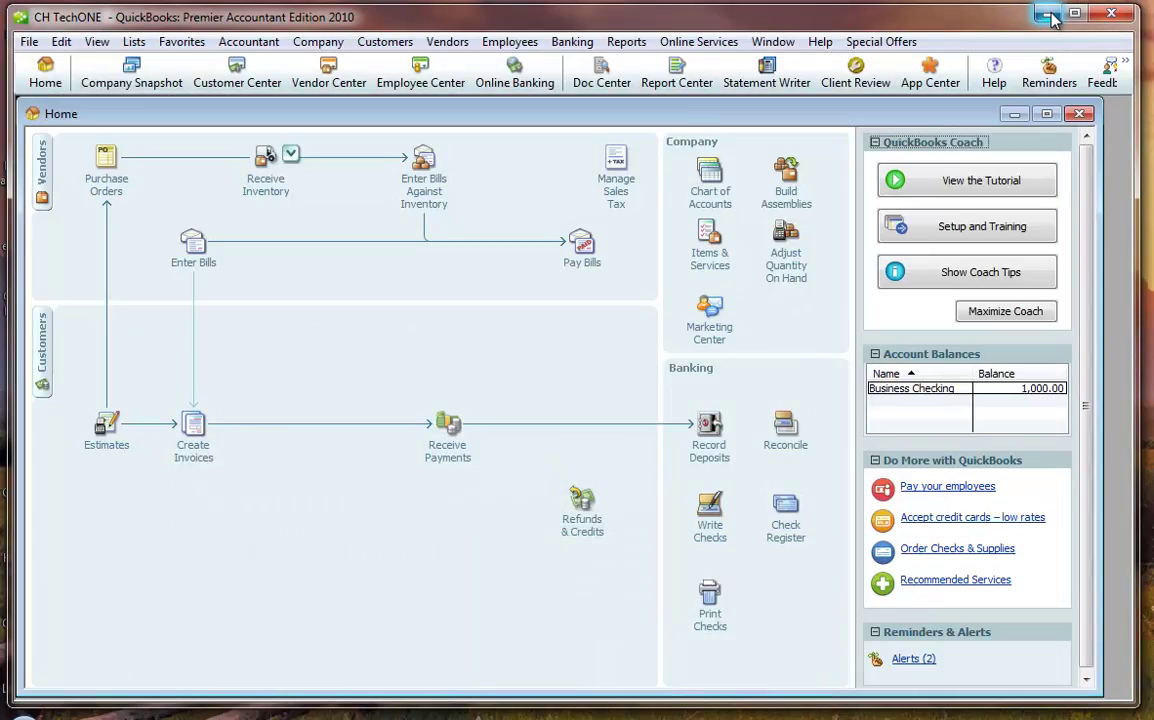
{"action": "left_click", "coordinate": [1052, 20]}
{"action": "left_click", "coordinate": [107, 365]}
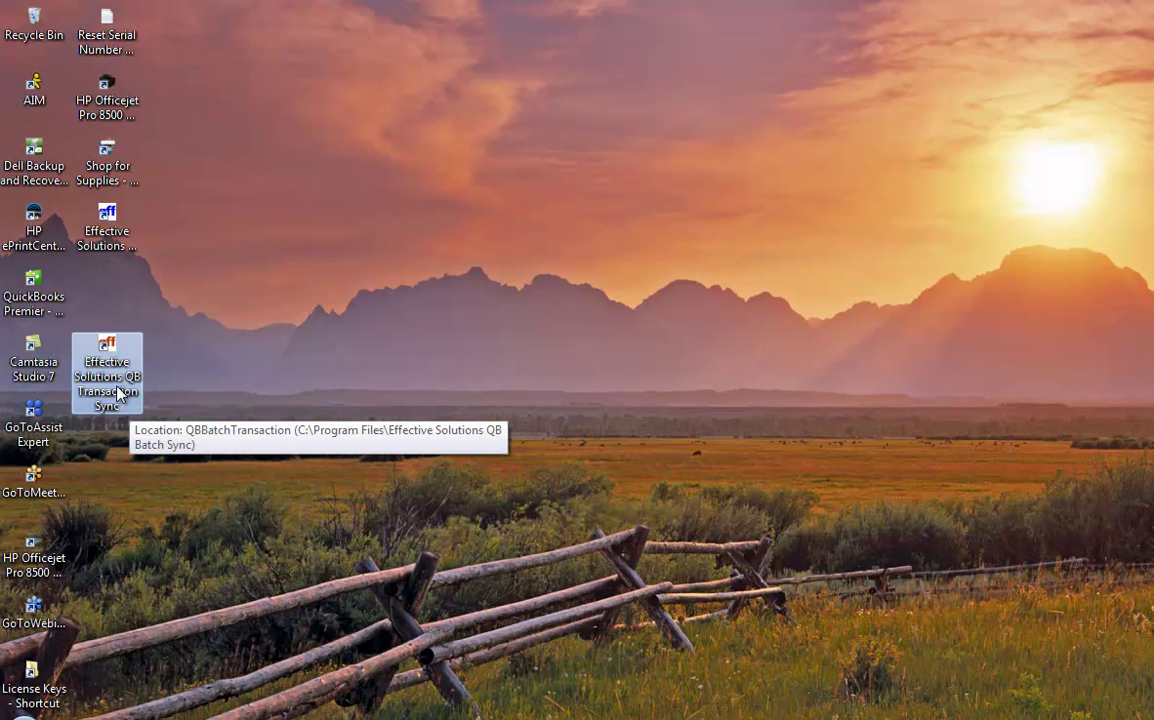
{"action": "left_click", "coordinate": [110, 240]}
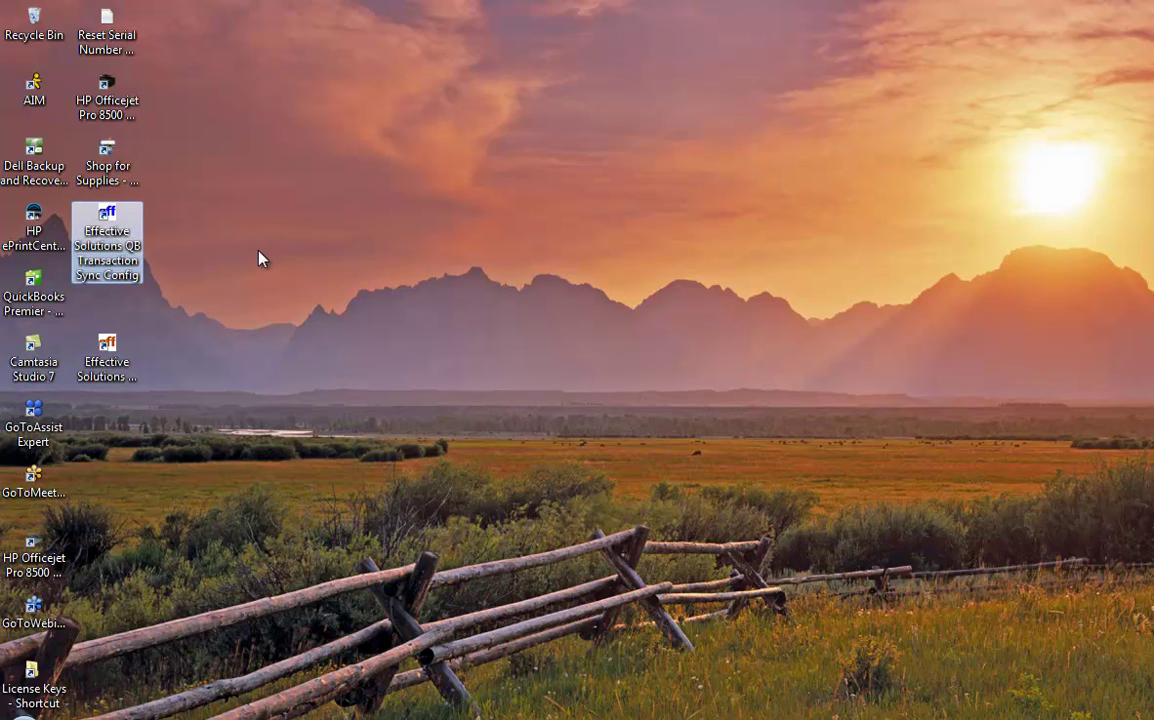
- Add a new sync entry with ACT Data\Databases\NewQBSD2077.pad as the Pad File
{"action": "double_click", "coordinate": [105, 225]}
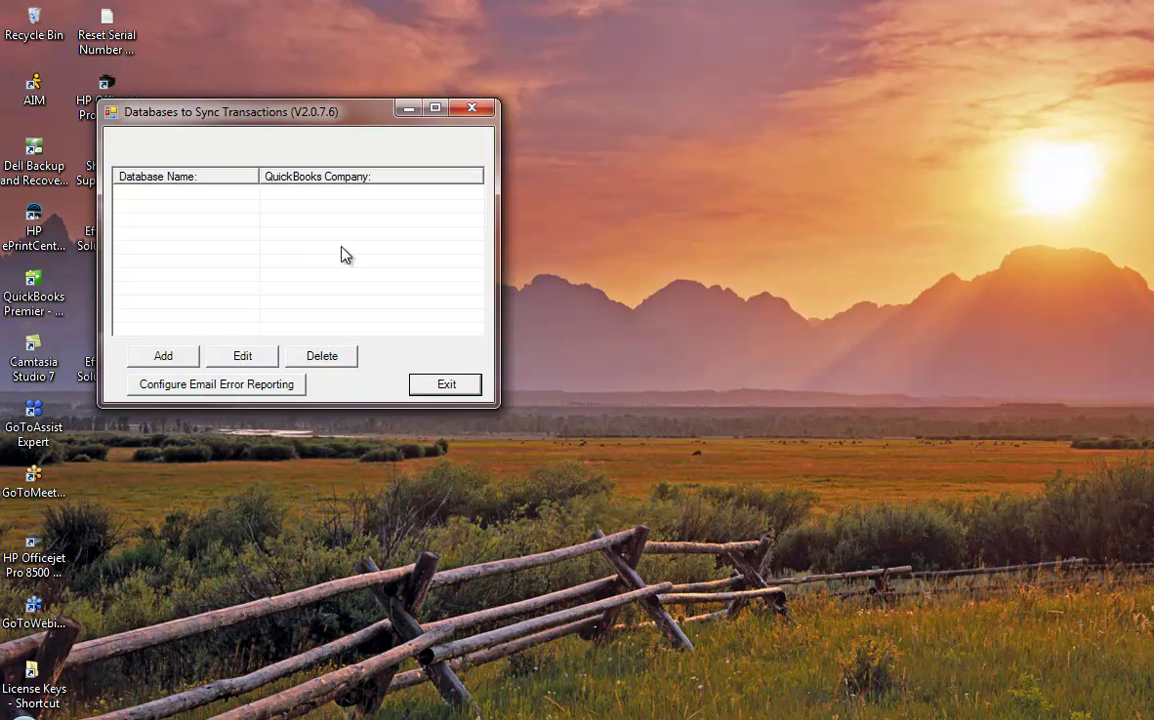
{"action": "left_click", "coordinate": [163, 358]}
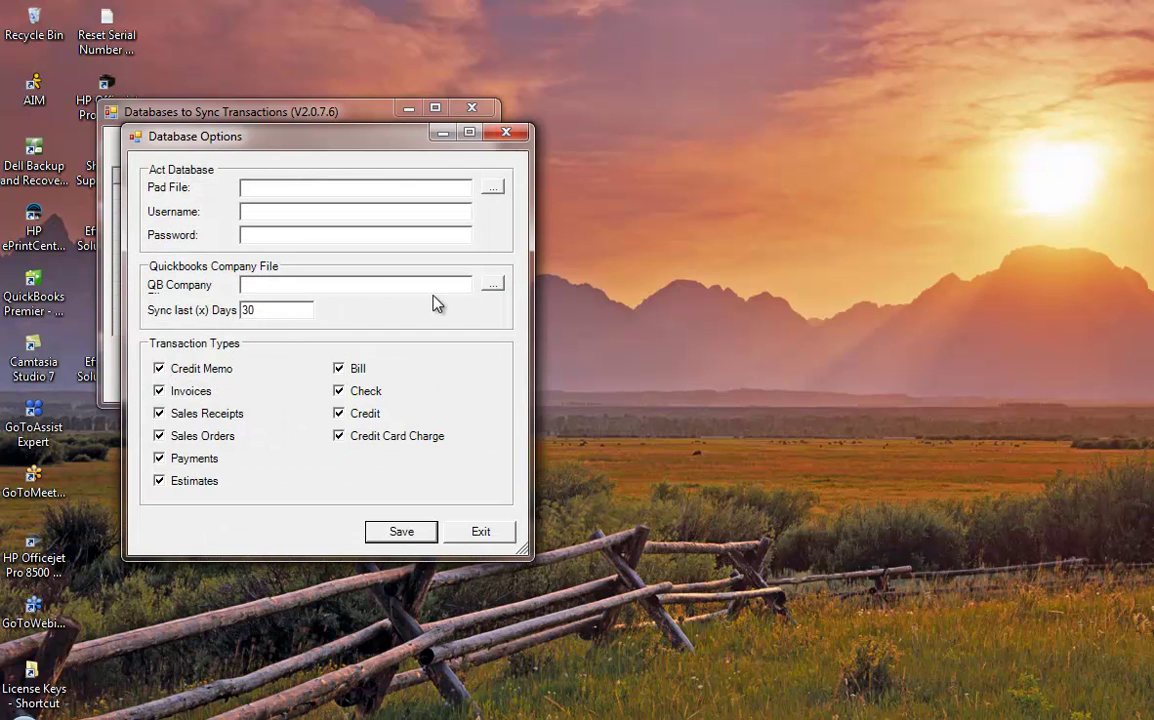
{"action": "left_click", "coordinate": [493, 190]}
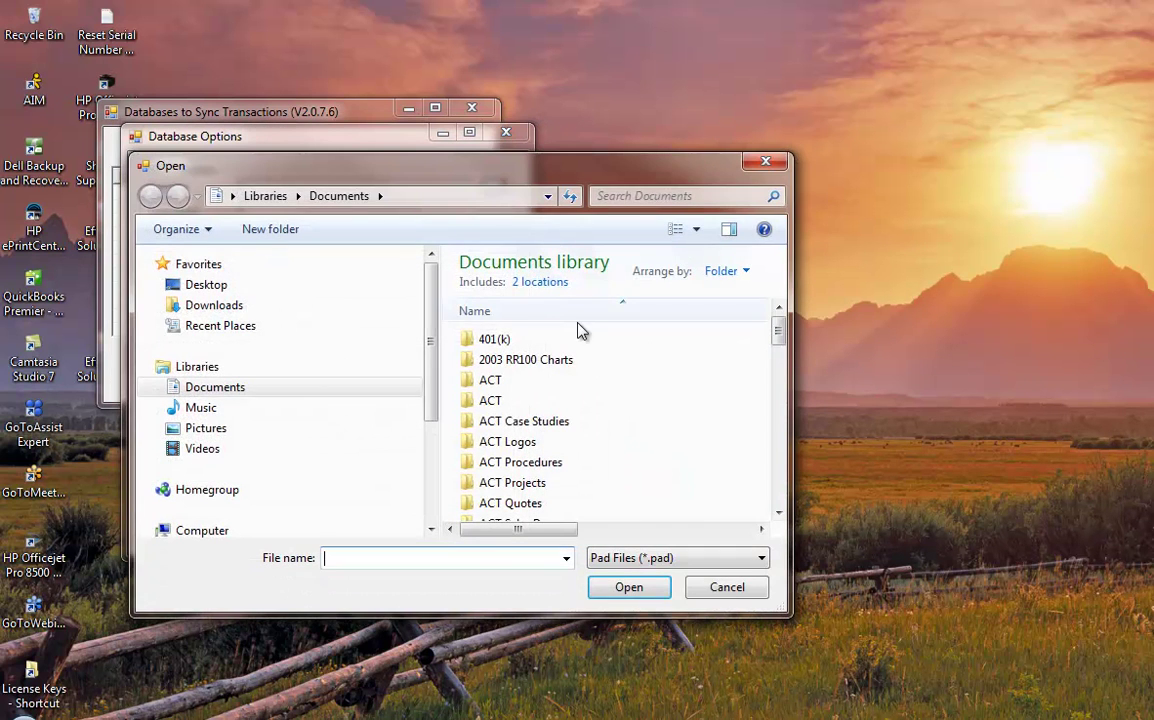
{"action": "left_click_drag", "start_coordinate": [790, 612], "coordinate": [953, 648]}
{"action": "double_click", "coordinate": [486, 386]}
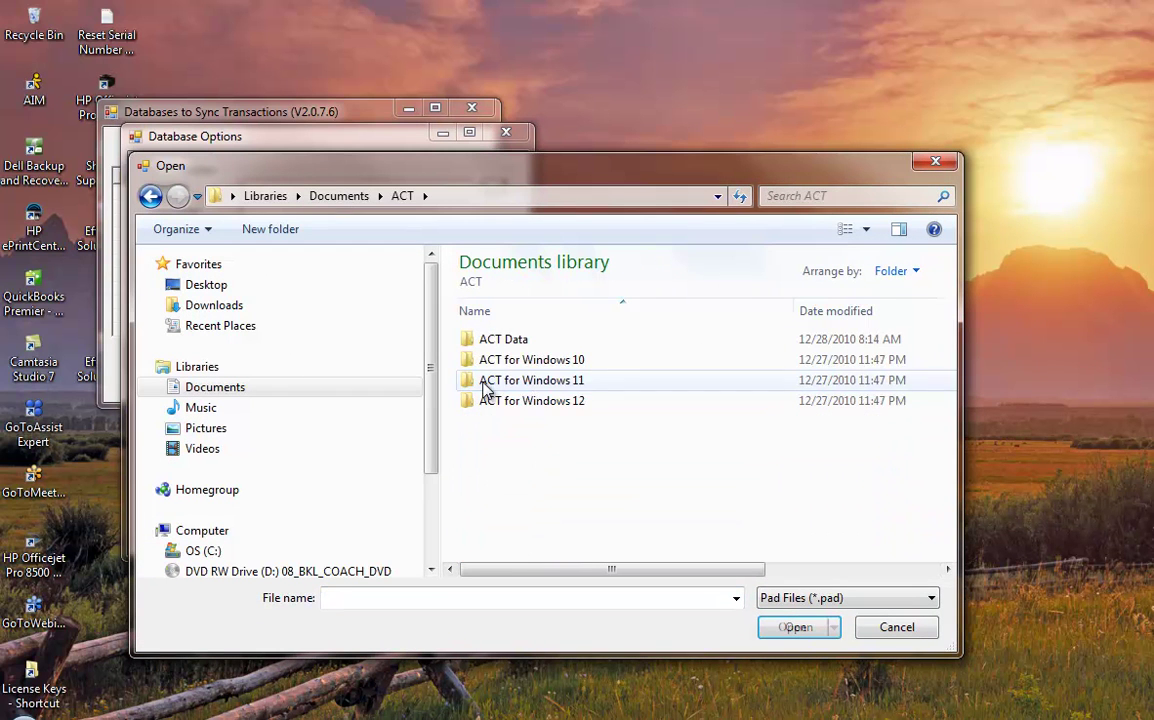
{"action": "double_click", "coordinate": [496, 347]}
{"action": "double_click", "coordinate": [497, 364]}
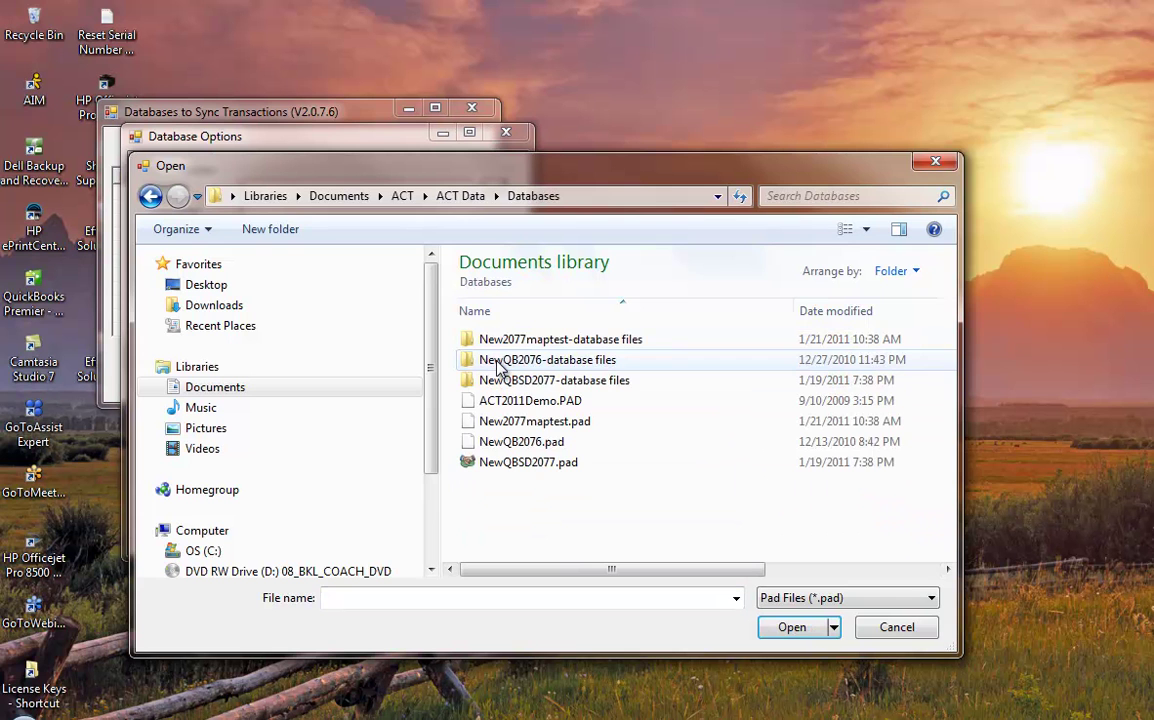
{"action": "left_click", "coordinate": [558, 465]}
{"action": "left_click", "coordinate": [803, 630]}
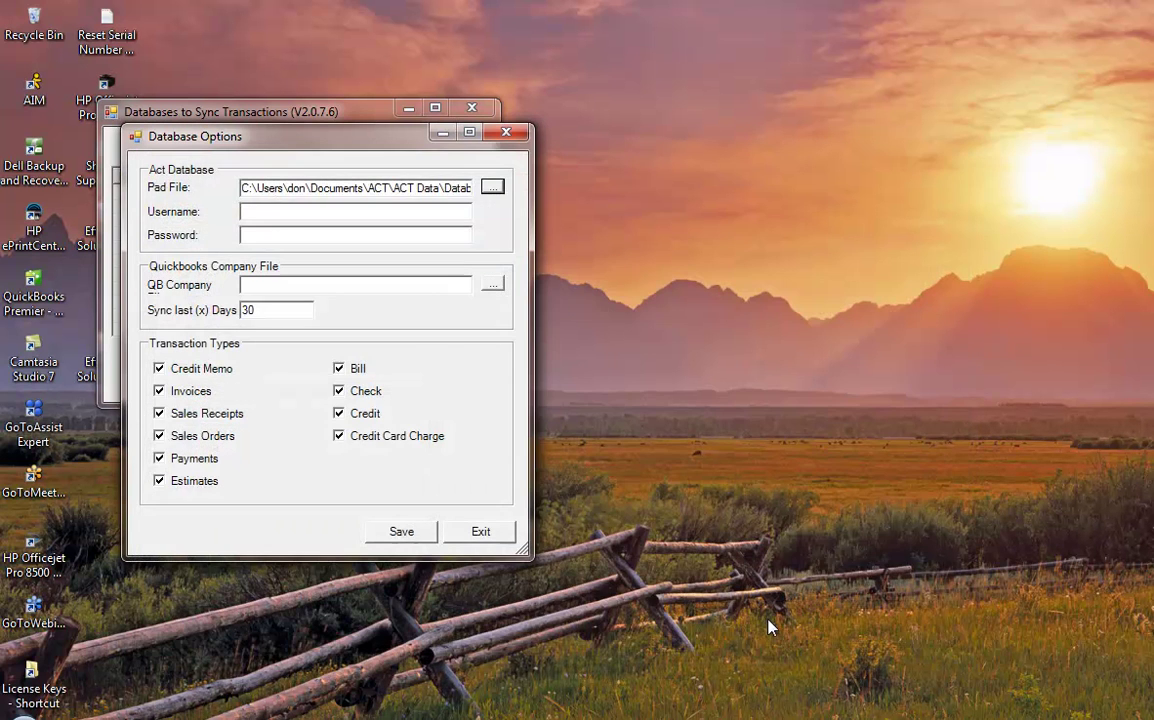
- Fill in the ACT login username for the new sync entry
{"action": "left_click", "coordinate": [312, 213]}
{"action": "type", "text": "admin"}
{"action": "mouse_move", "coordinate": [390, 716]}
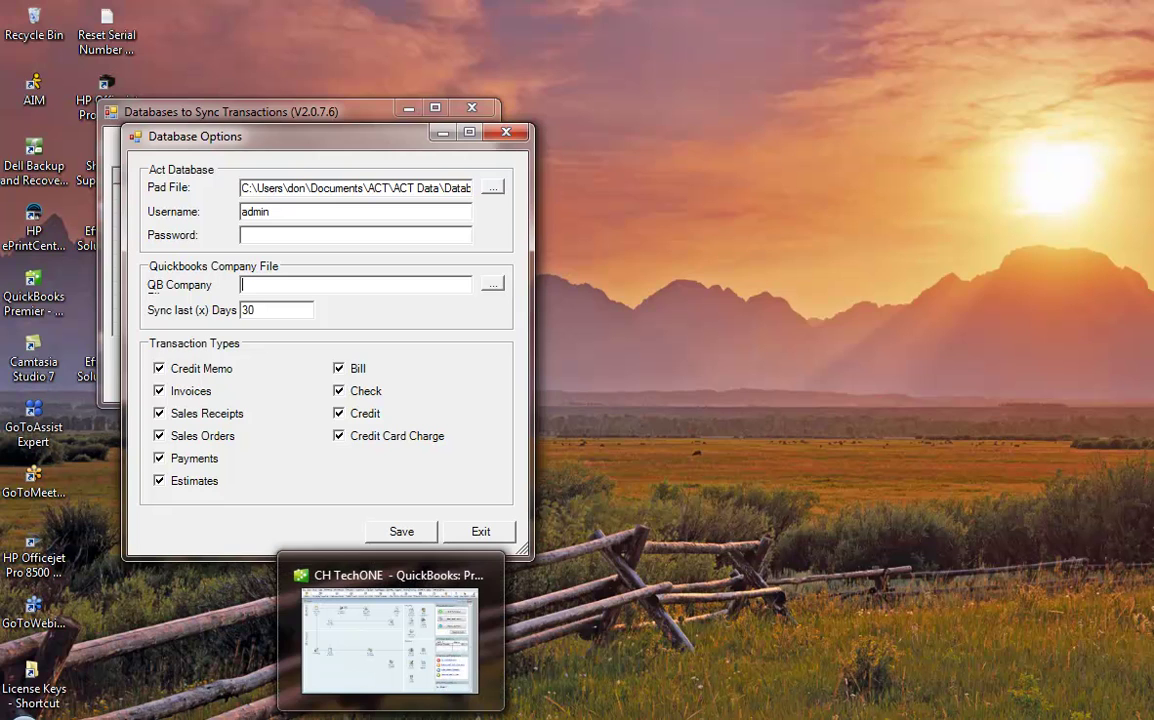
- In QuickBooks, check File > Open Previous Company for the CH TechONE Small.QBW location
{"action": "left_click", "coordinate": [390, 716]}
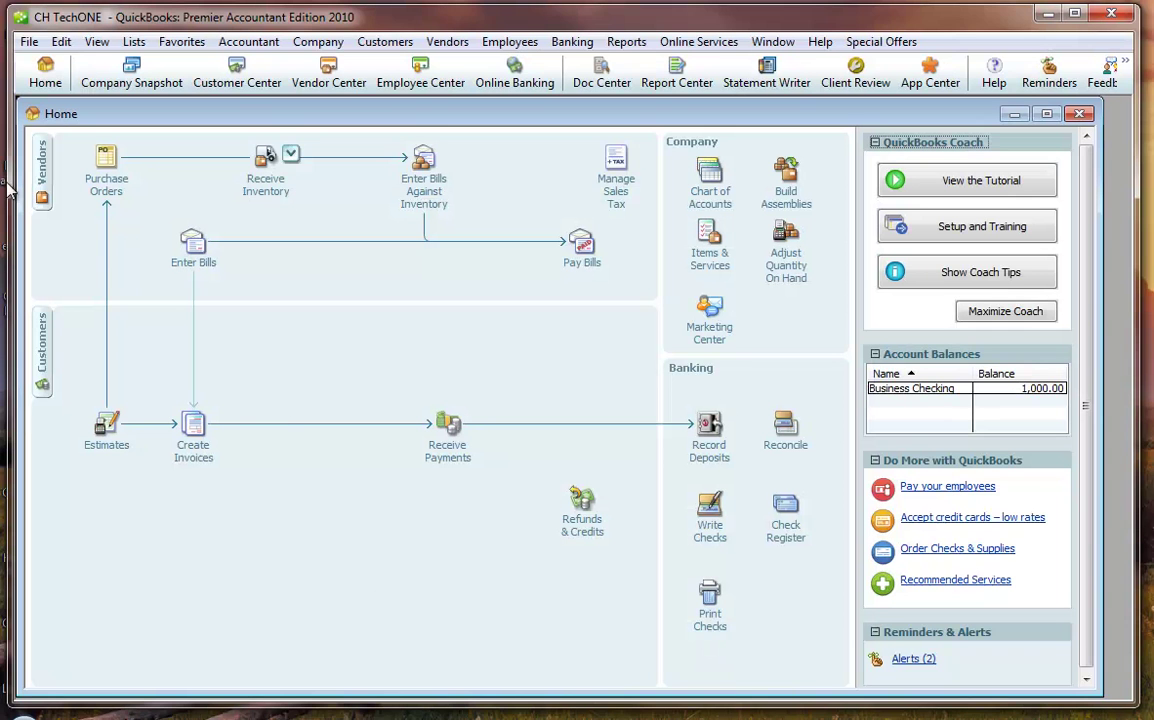
{"action": "left_click", "coordinate": [27, 45]}
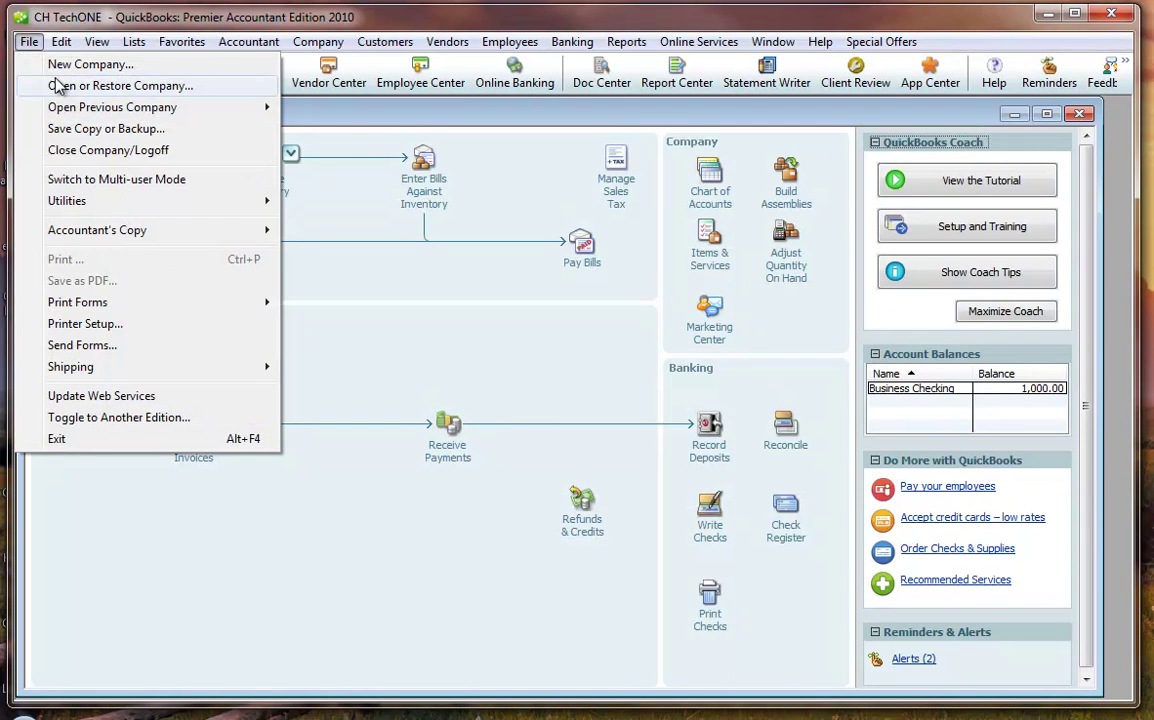
{"action": "mouse_move", "coordinate": [70, 112]}
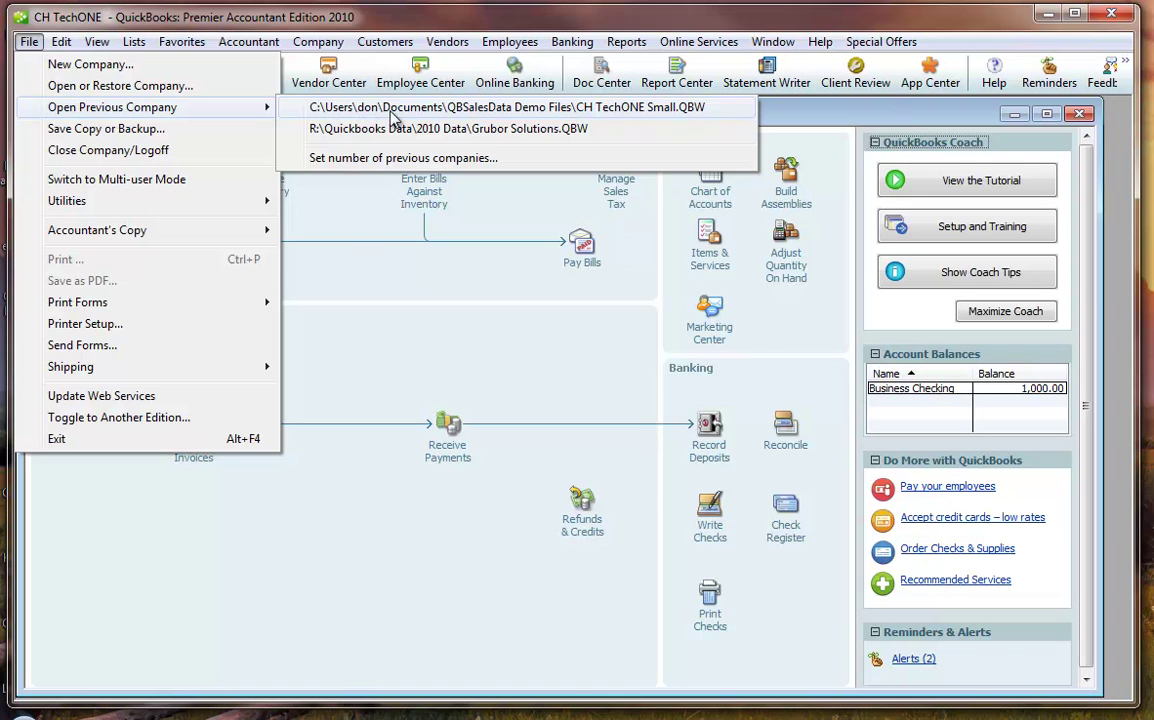
- Browse My Documents\QBSalesData Demo Files and choose CH TechONE Small.QBW as the company file
{"action": "left_click", "coordinate": [300, 598]}
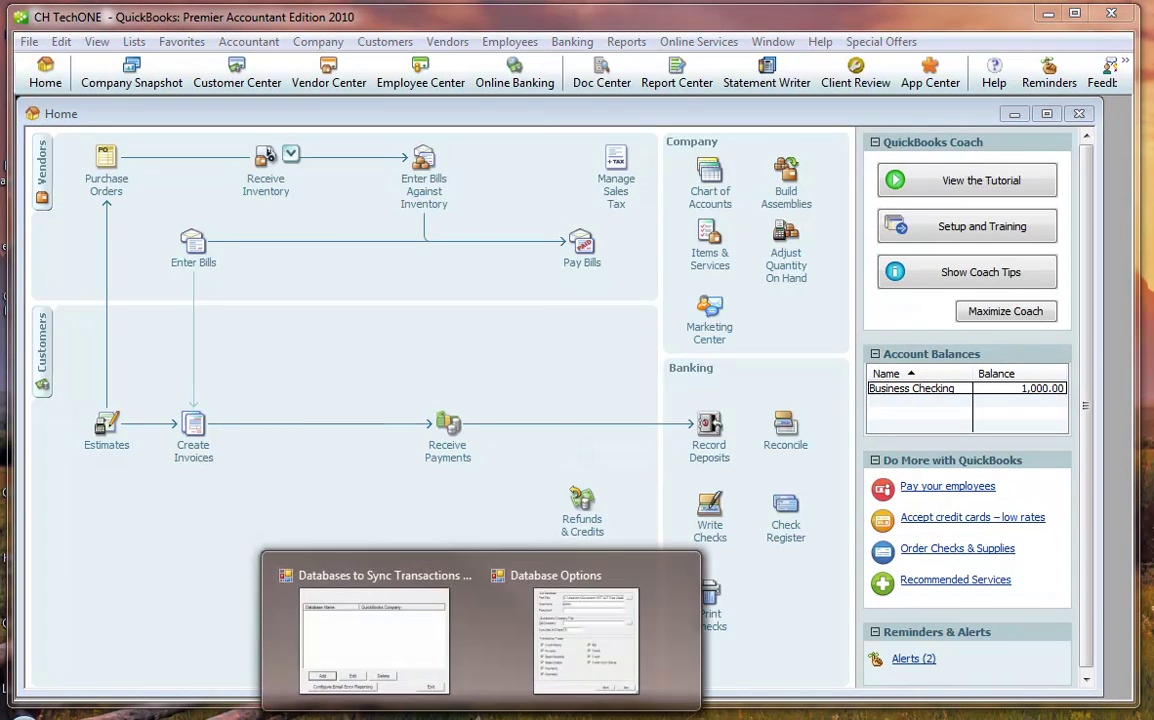
{"action": "left_click", "coordinate": [395, 580]}
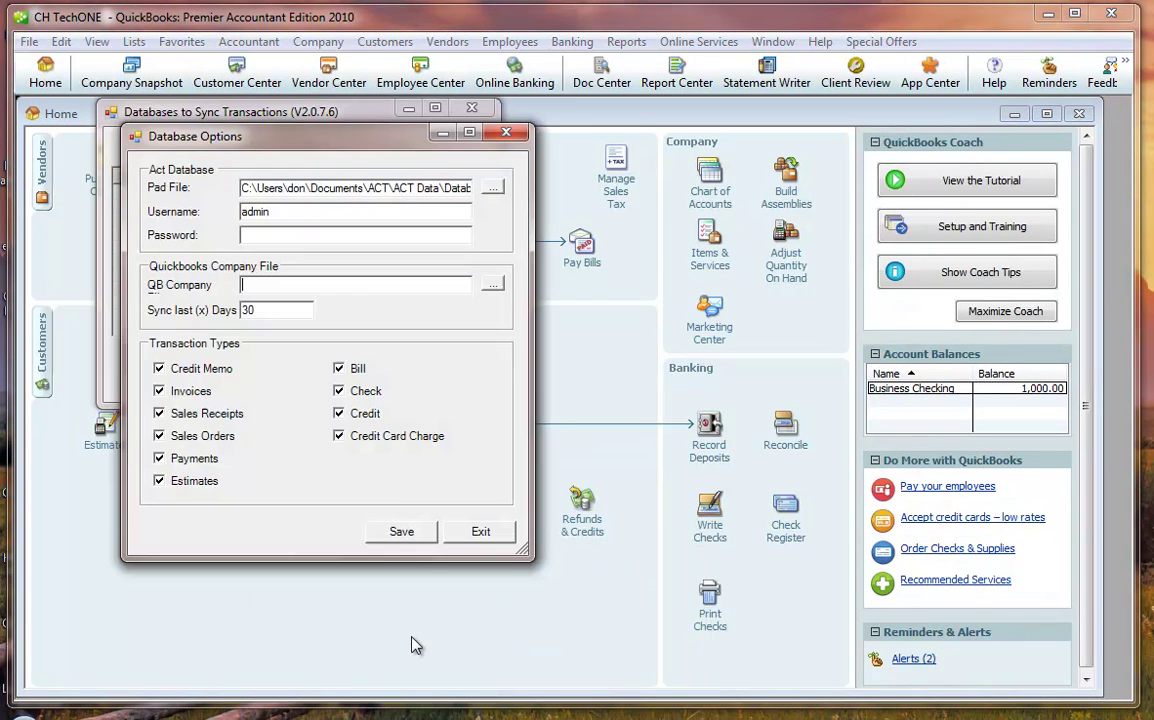
{"action": "left_click", "coordinate": [492, 284]}
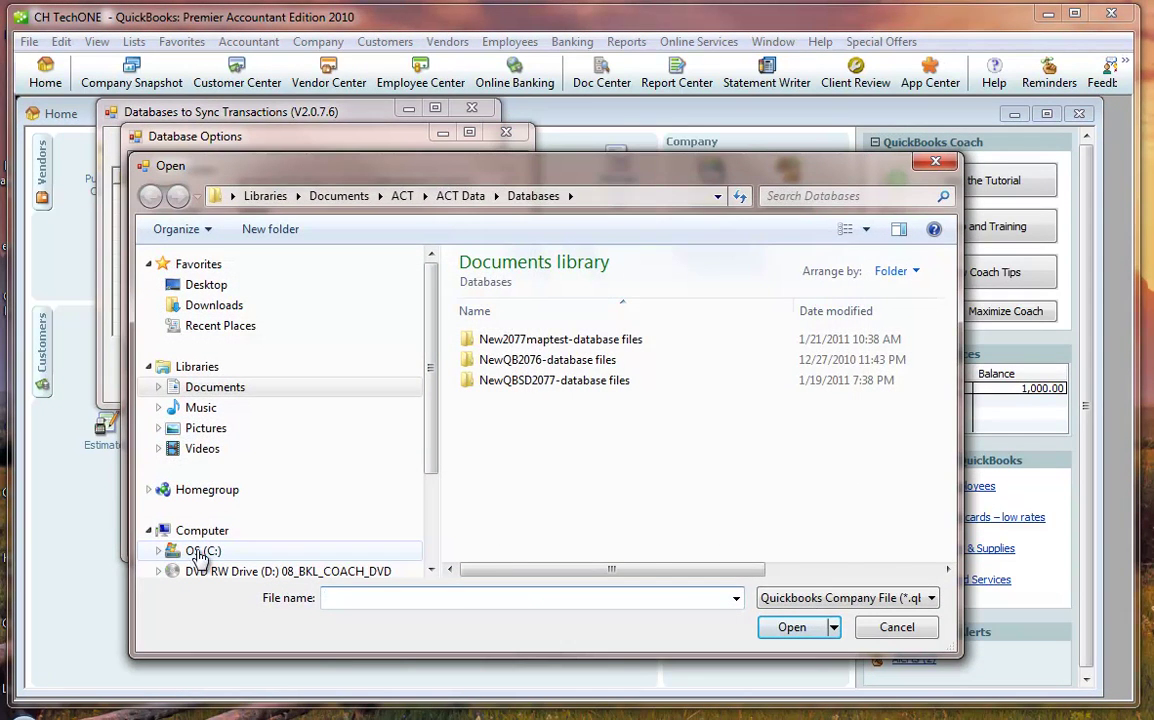
{"action": "left_click", "coordinate": [195, 551]}
{"action": "double_click", "coordinate": [515, 537]}
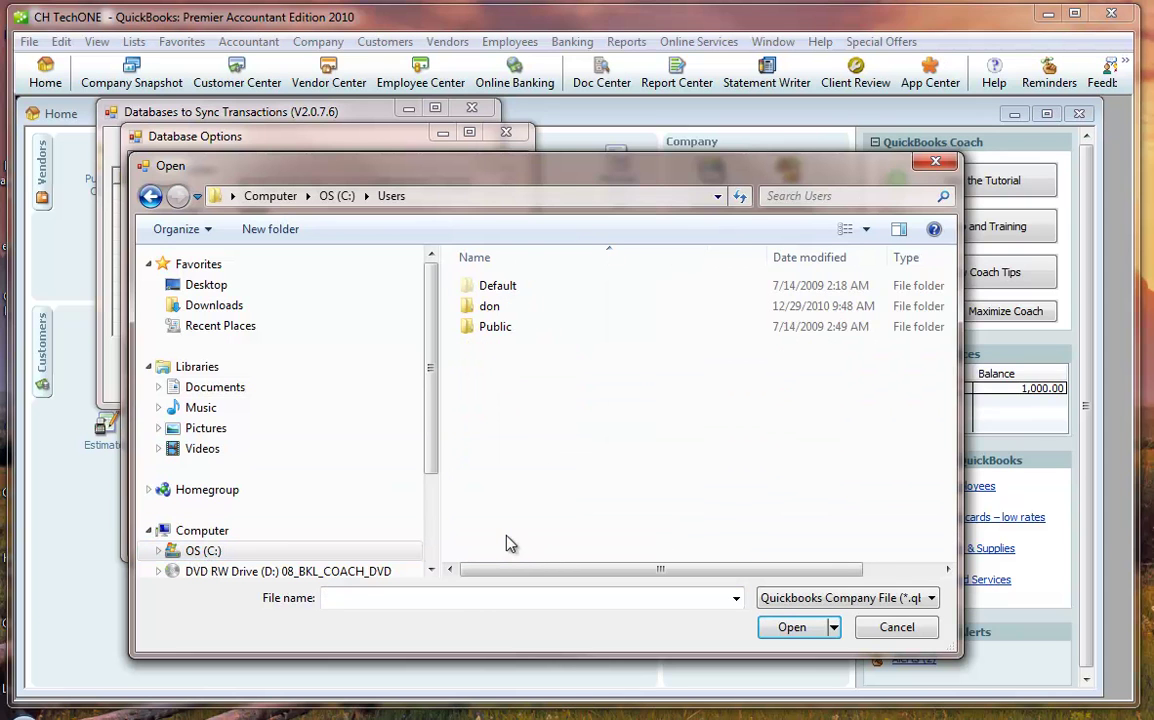
{"action": "double_click", "coordinate": [484, 310]}
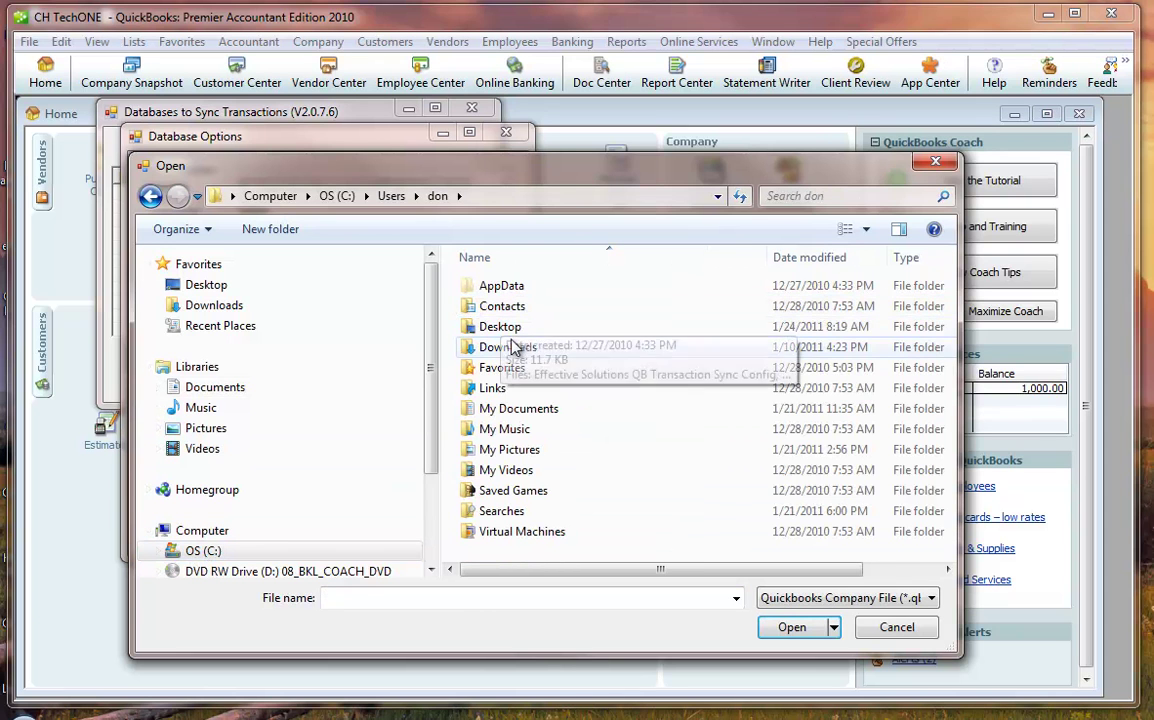
{"action": "double_click", "coordinate": [515, 410]}
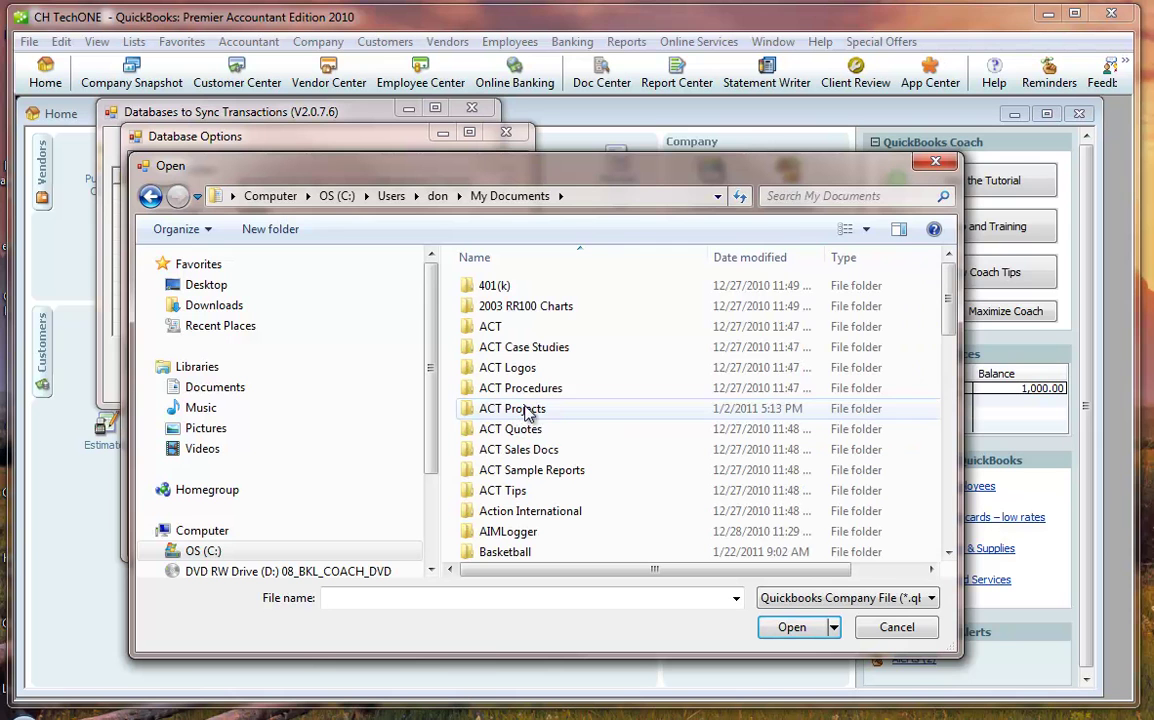
{"action": "left_click", "coordinate": [950, 476]}
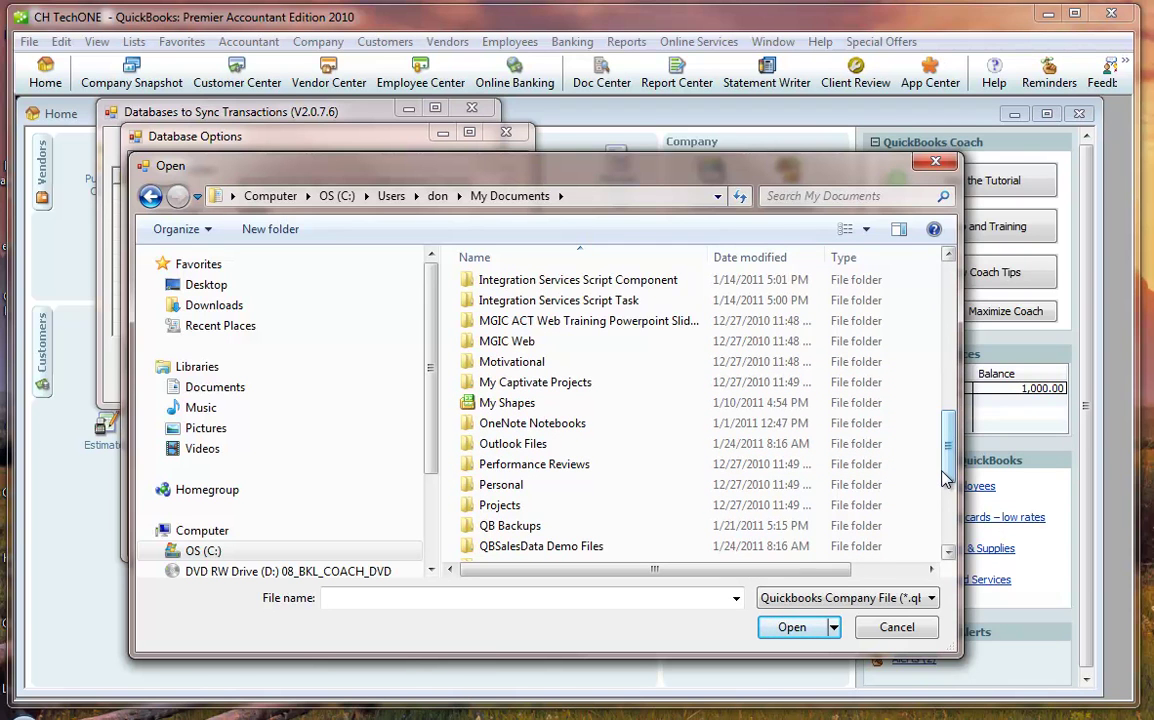
{"action": "double_click", "coordinate": [565, 548]}
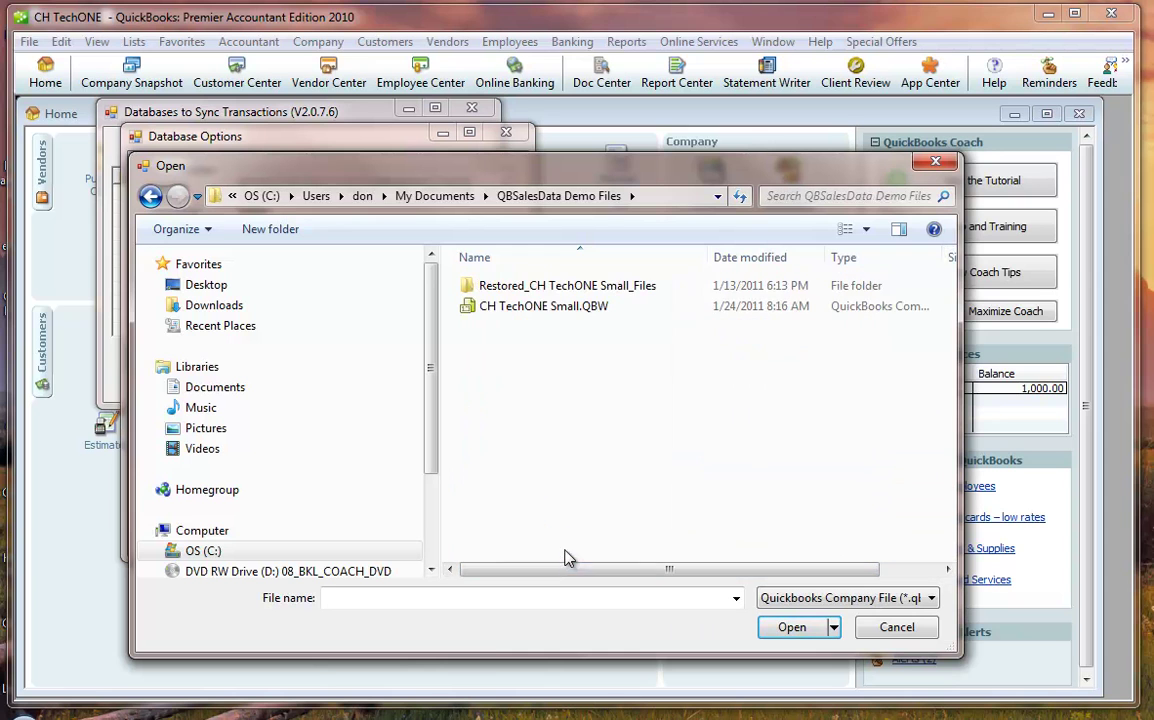
{"action": "left_click", "coordinate": [577, 310]}
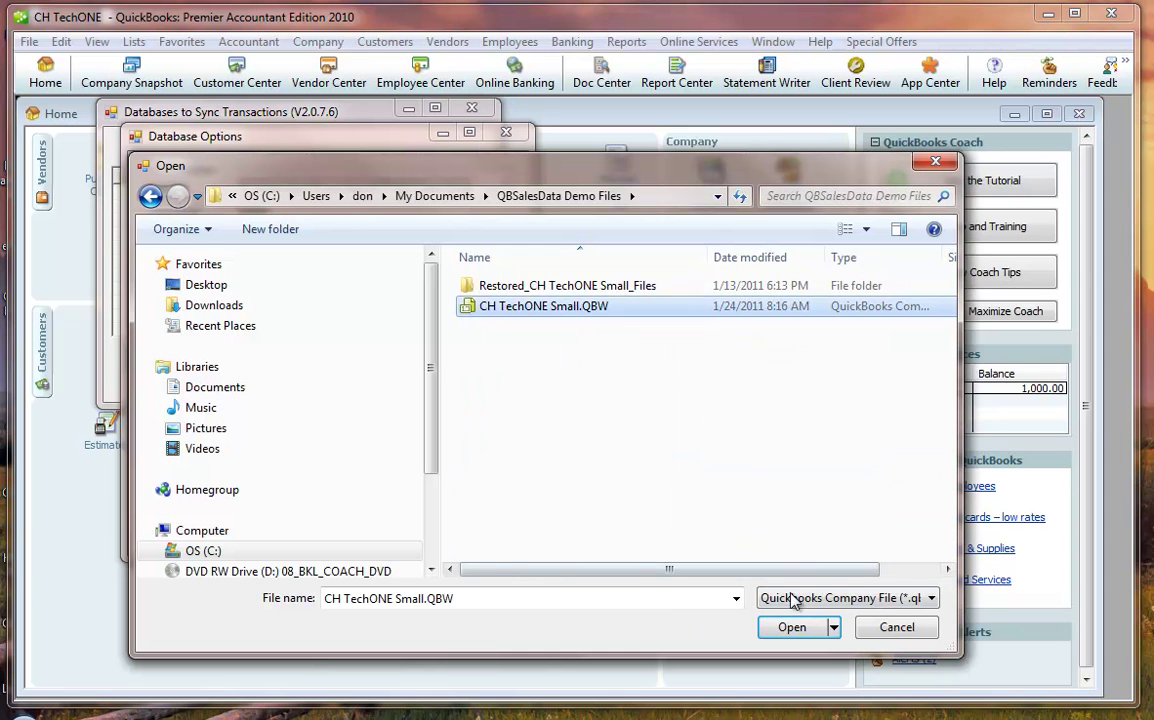
{"action": "left_click", "coordinate": [792, 627]}
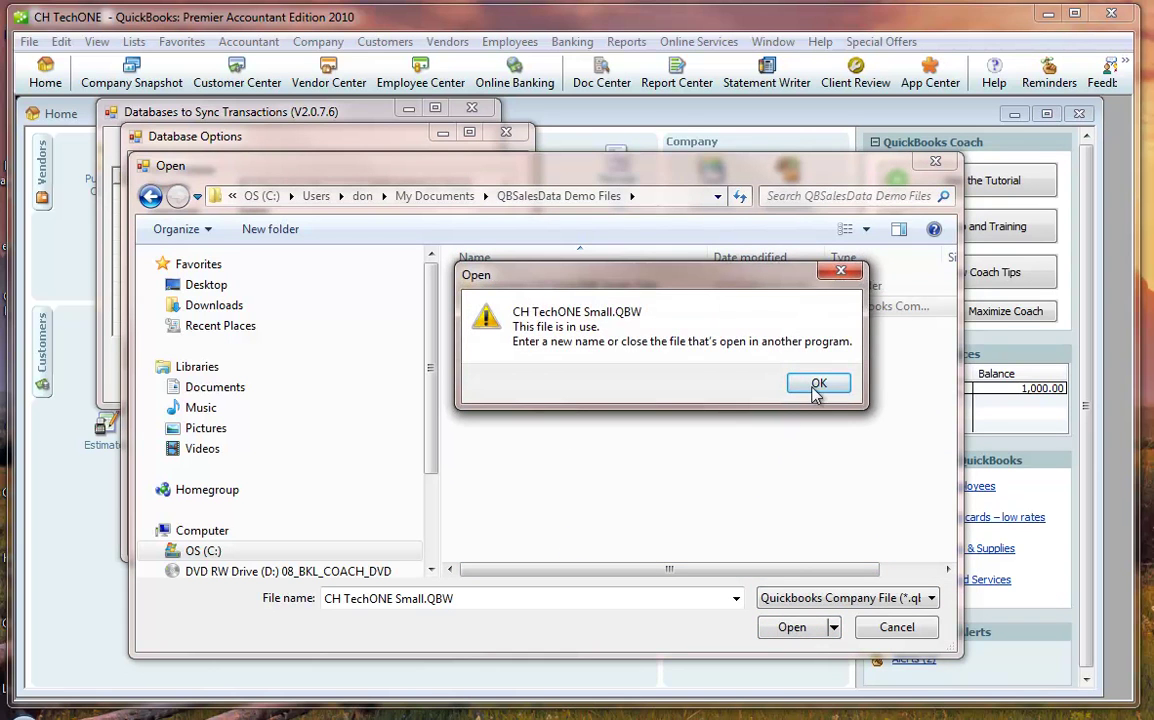
- Dismiss the file-in-use warnings and close QuickBooks to free the company file
{"action": "left_click", "coordinate": [817, 385]}
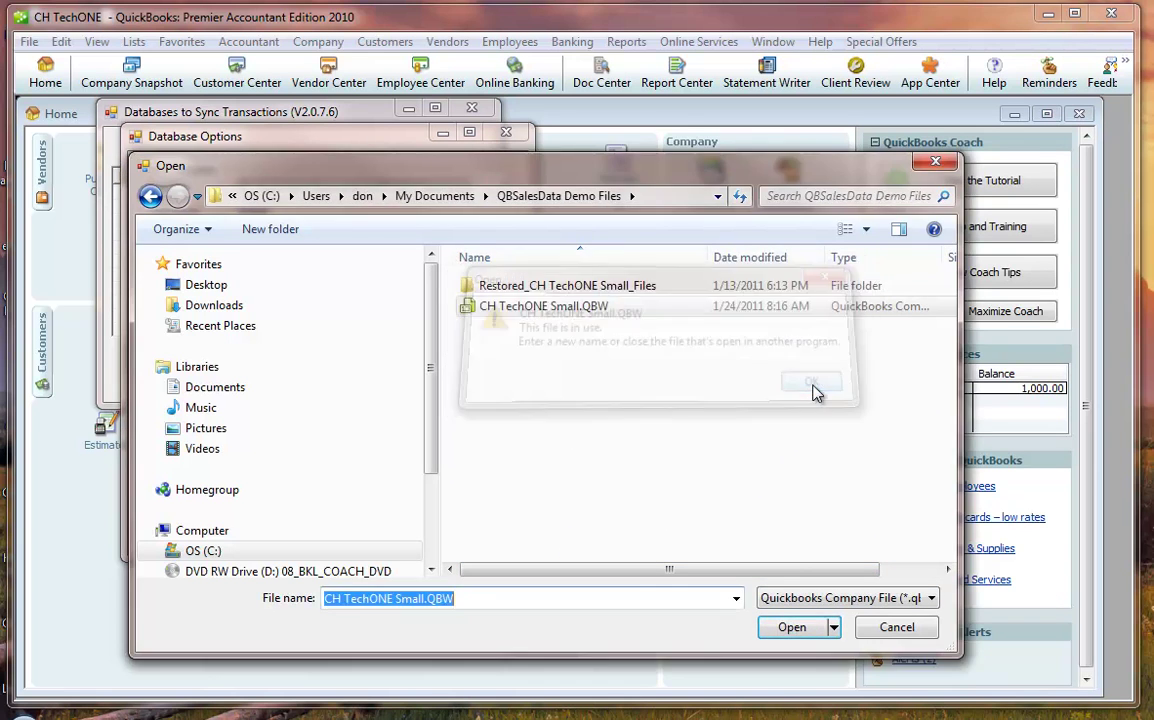
{"action": "left_click", "coordinate": [800, 627]}
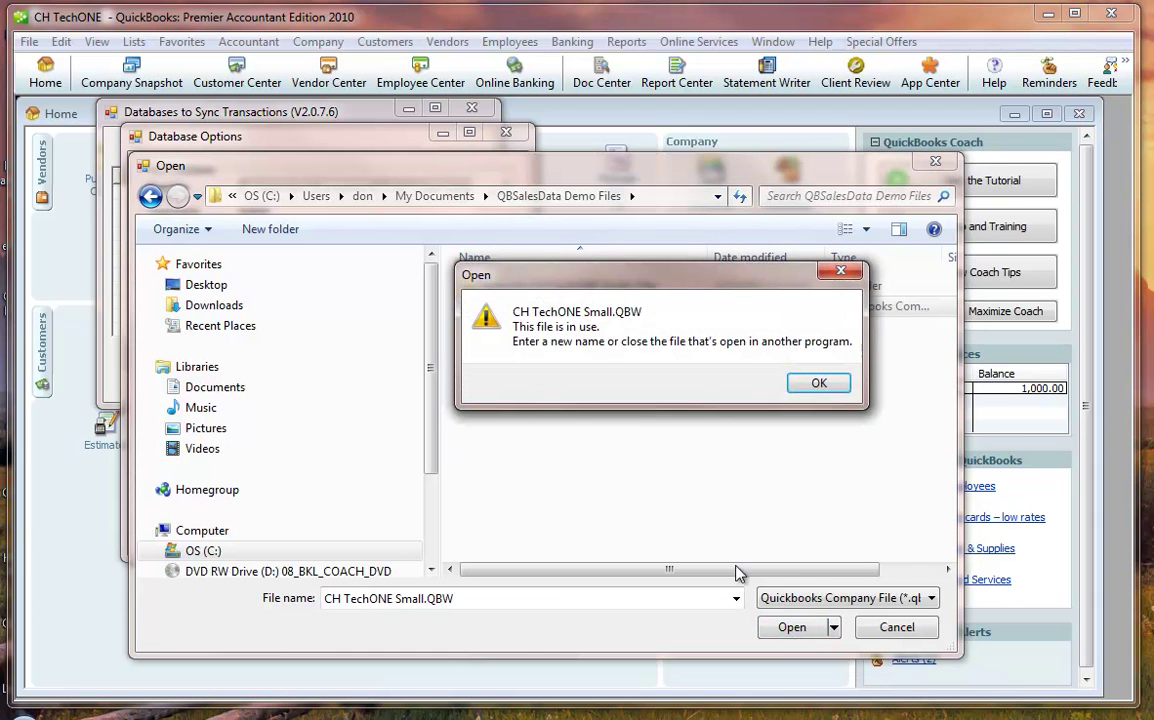
{"action": "left_click", "coordinate": [817, 384]}
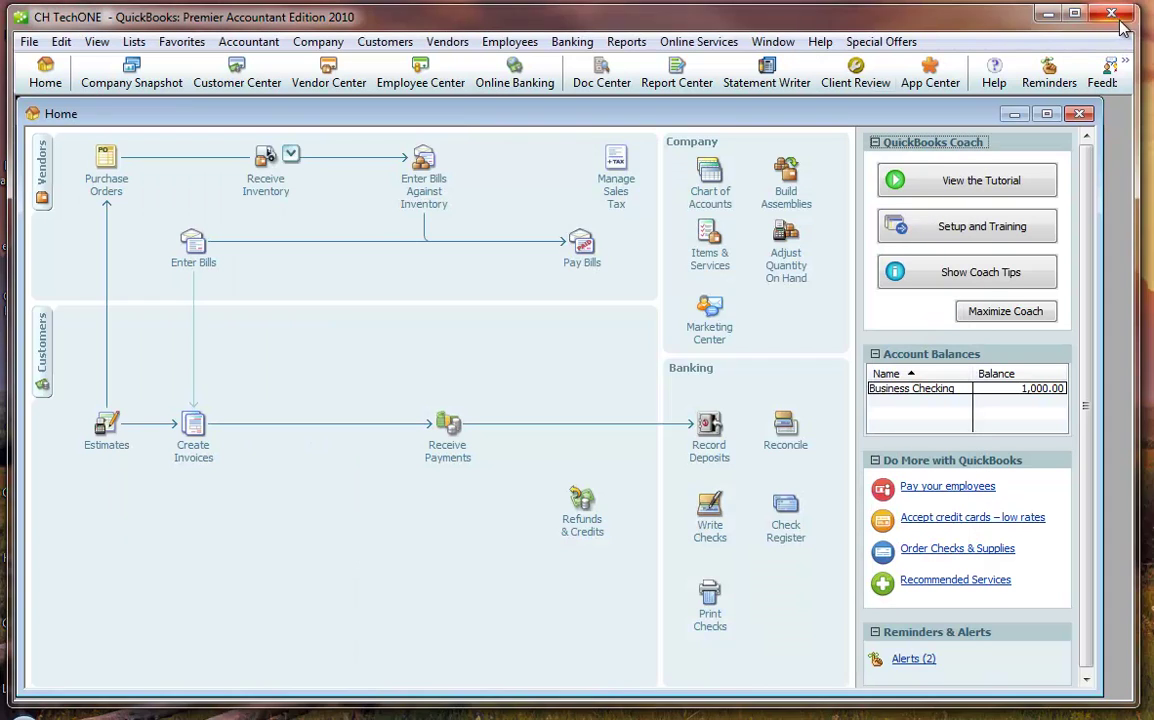
{"action": "left_click", "coordinate": [1111, 13]}
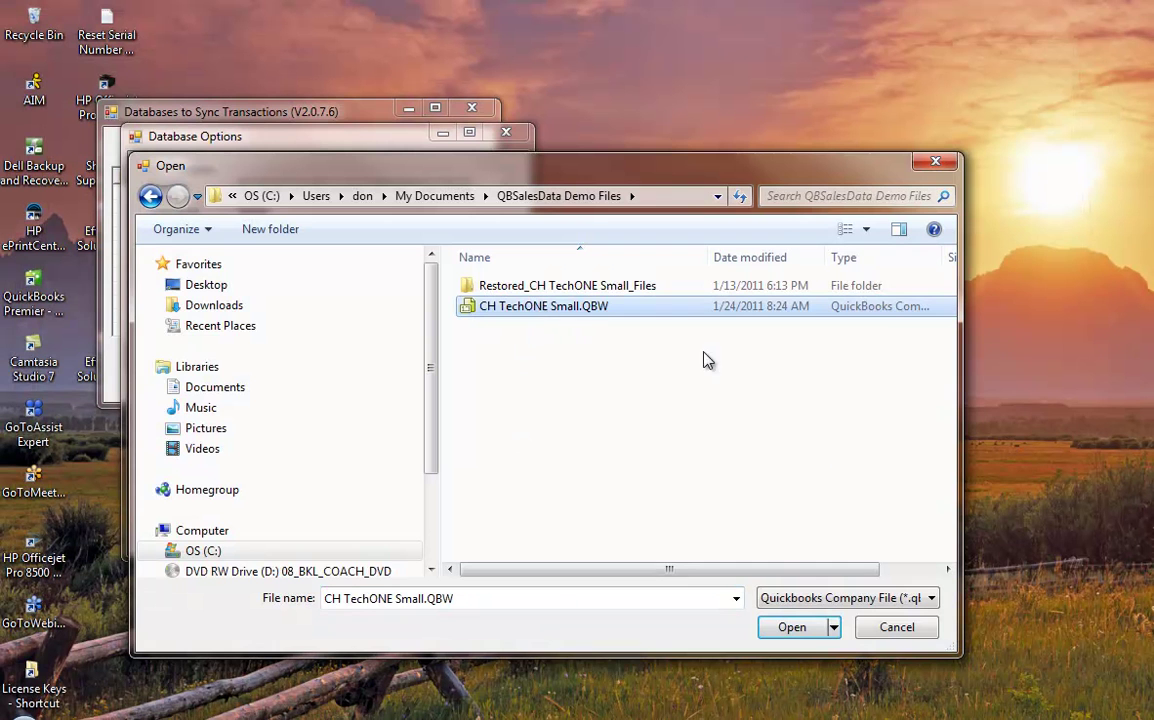
- Confirm CH TechONE Small.QBW as the company file, then relaunch QuickBooks Premier 2010 and log in
{"action": "left_click", "coordinate": [805, 630]}
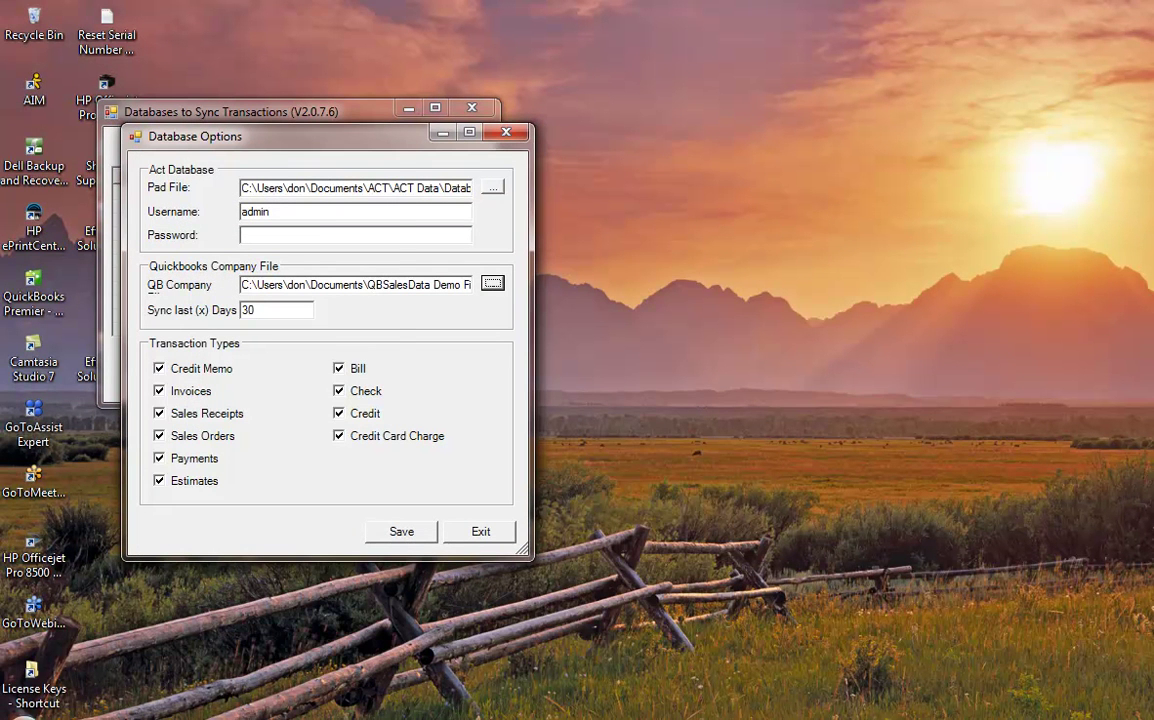
{"action": "key", "text": "super"}
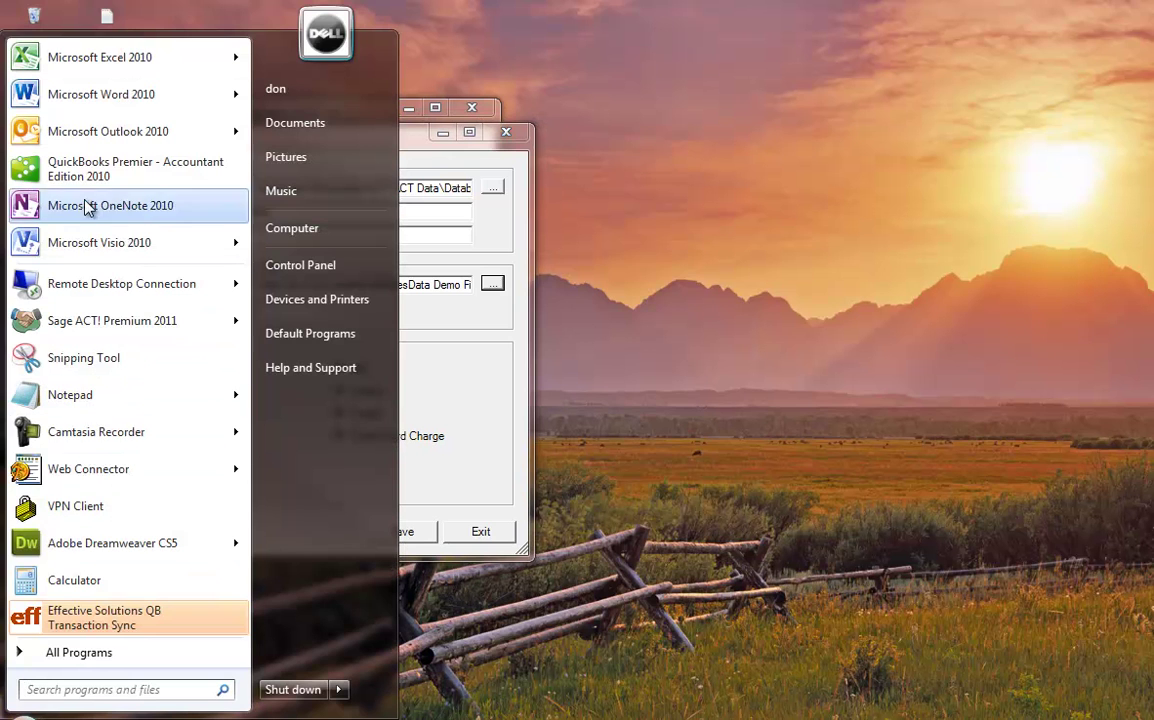
{"action": "left_click", "coordinate": [95, 172]}
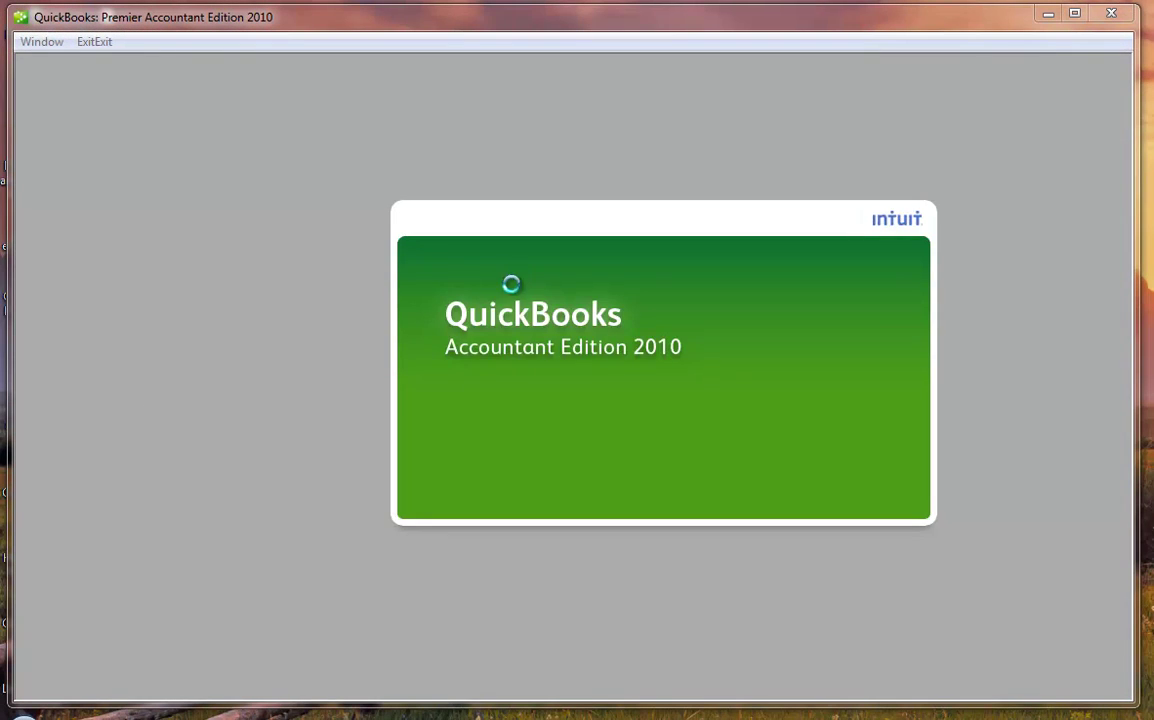
{"action": "left_click", "coordinate": [470, 395]}
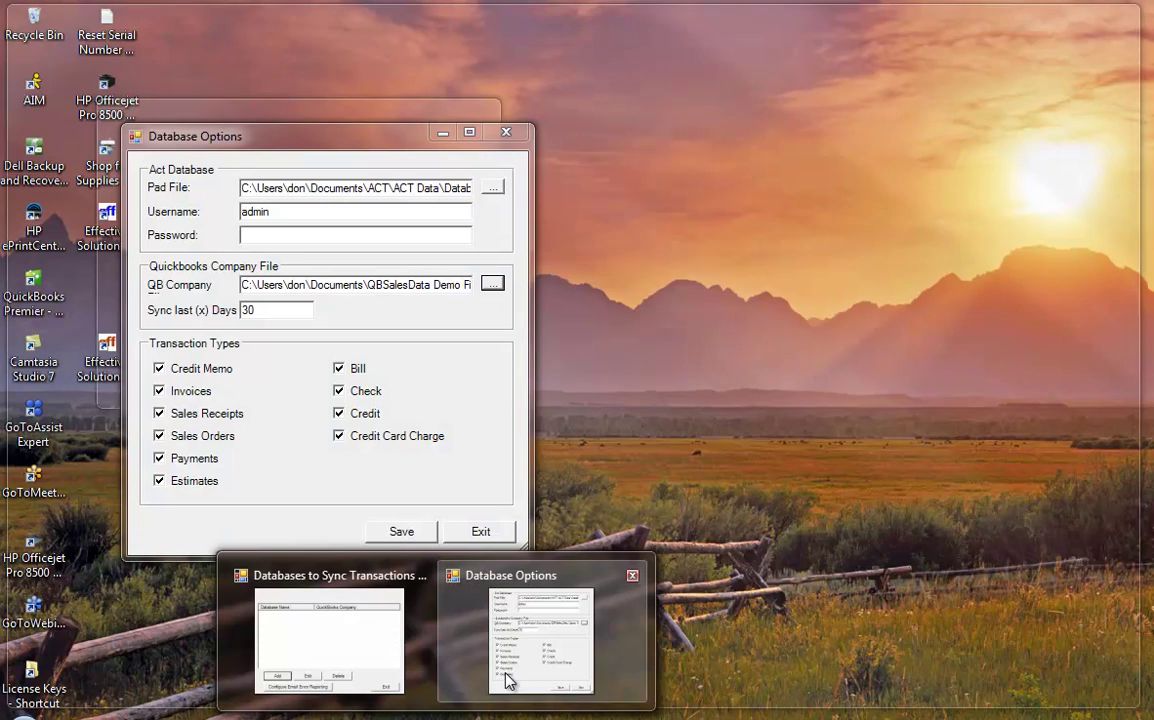
- Change the Database Options Sync last days value from 30 to 180
{"action": "left_click", "coordinate": [455, 606]}
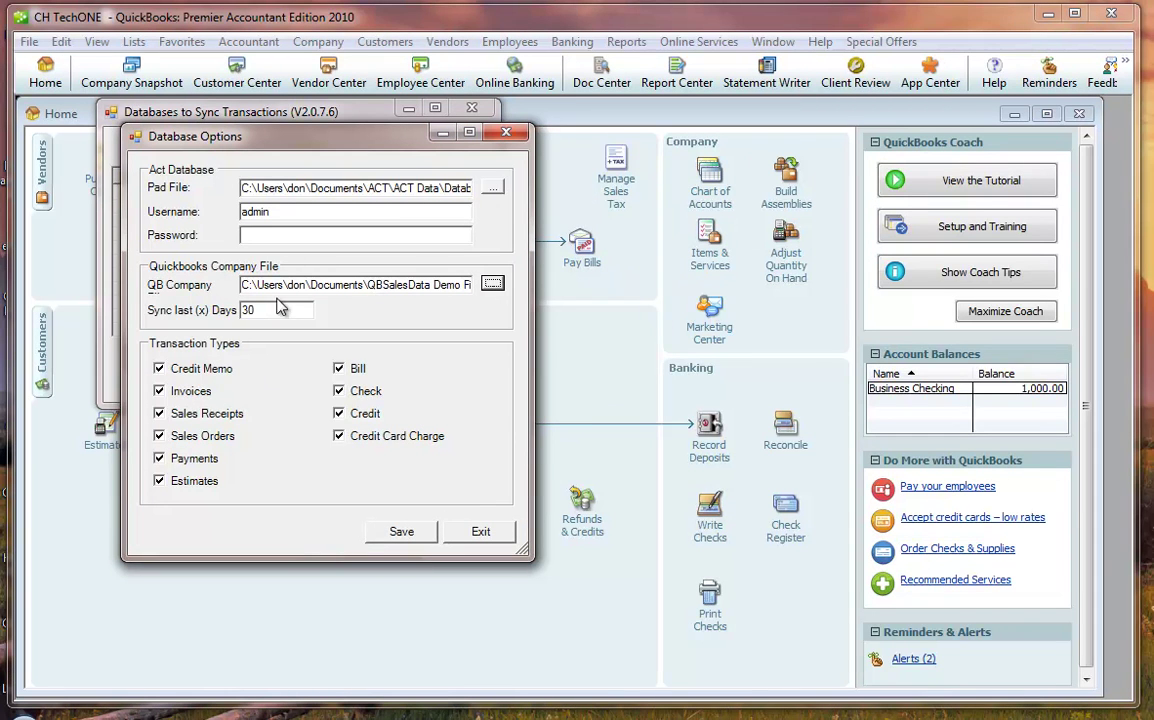
{"action": "left_click_drag", "start_coordinate": [262, 310], "coordinate": [197, 313]}
{"action": "type", "text": "18"}
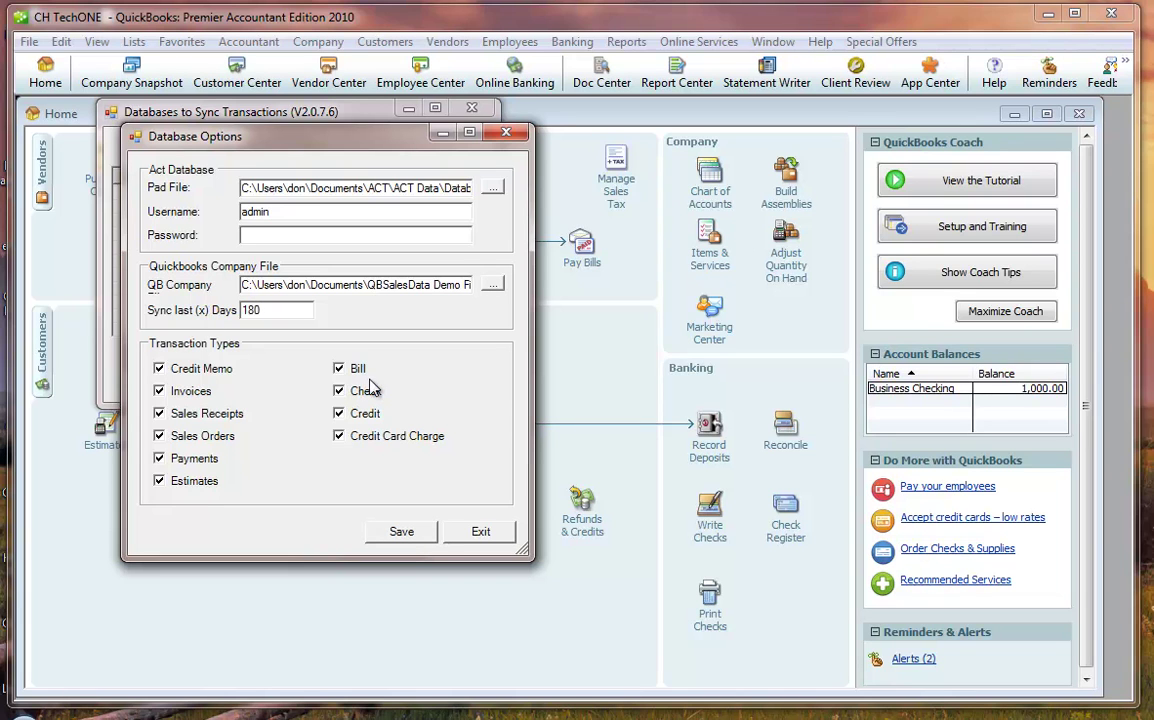
{"action": "key", "text": "Tab"}
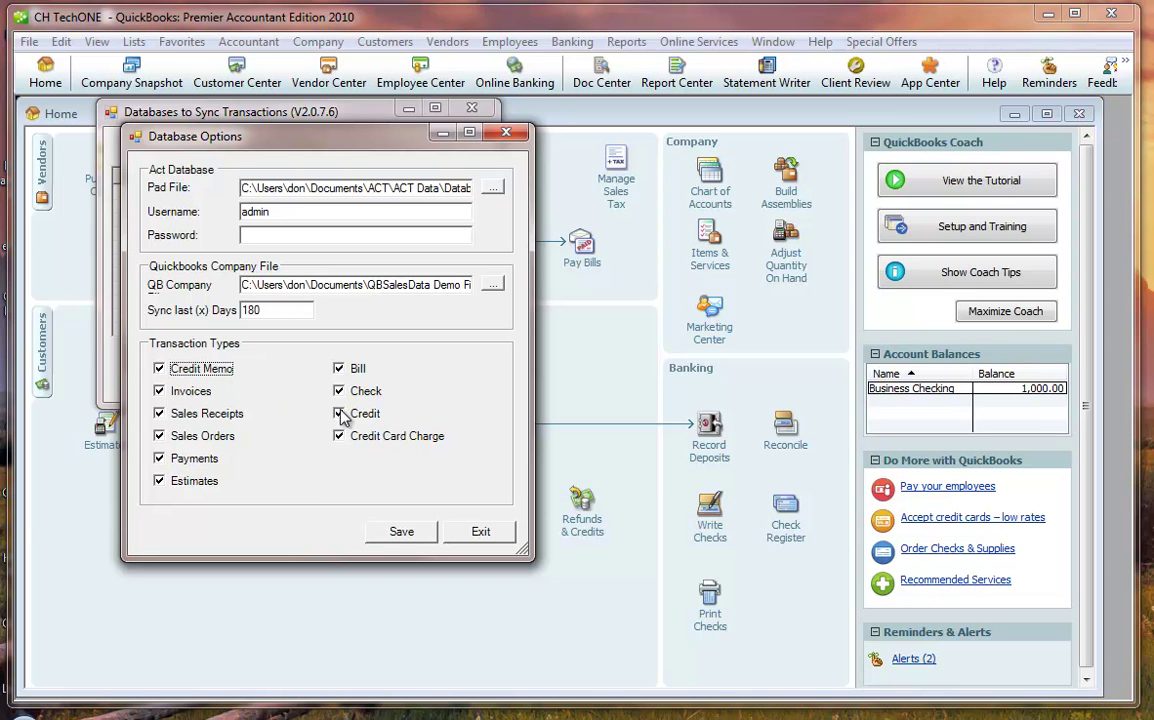
- Save, then grant EFF QBTransactionSync 'Yes, always' access to CH TechONE, logging in as Admin
{"action": "left_click", "coordinate": [403, 534]}
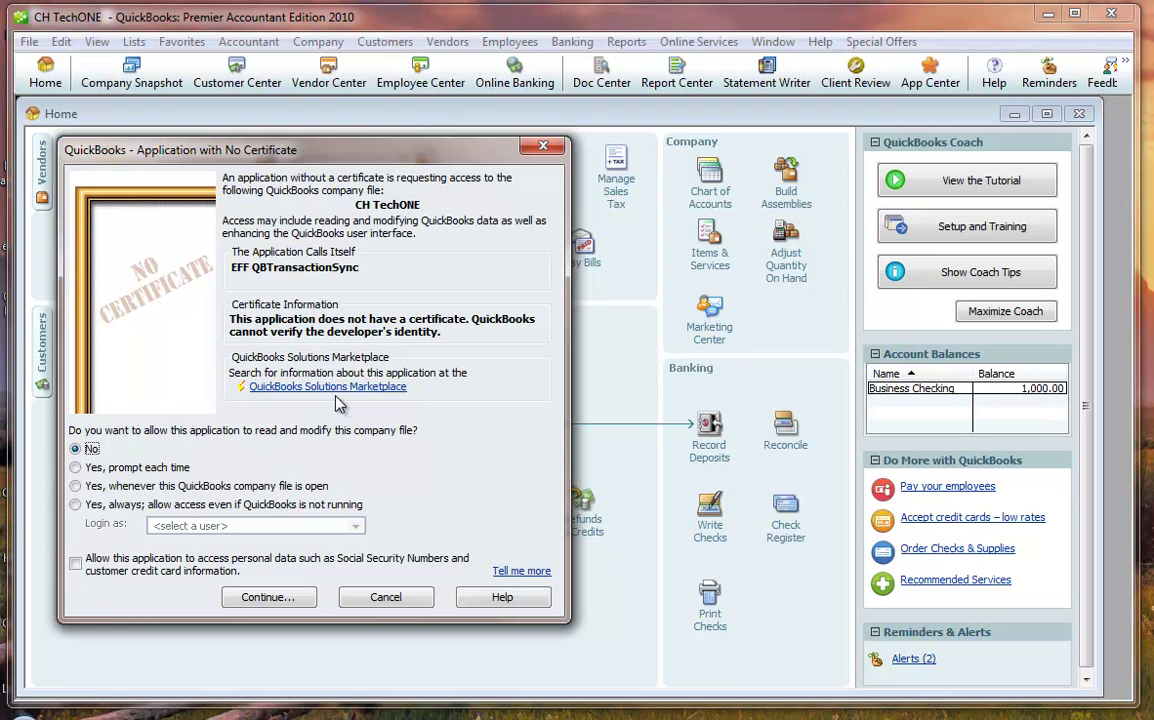
{"action": "left_click", "coordinate": [77, 504]}
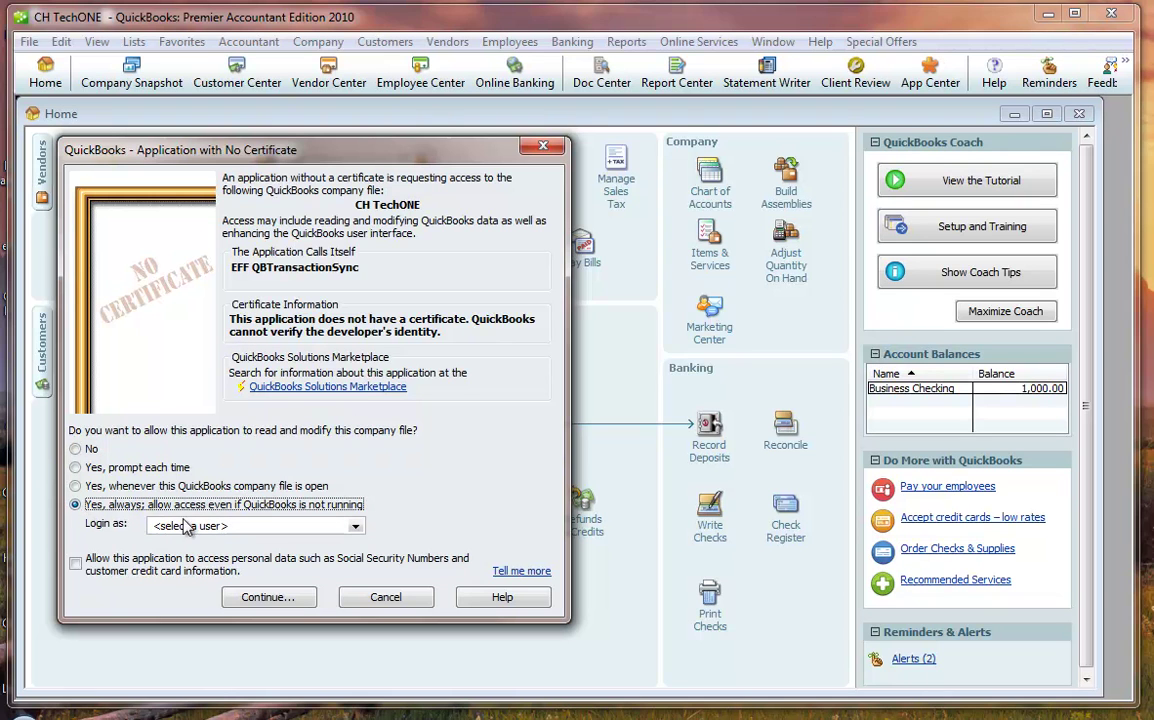
{"action": "left_click", "coordinate": [335, 526]}
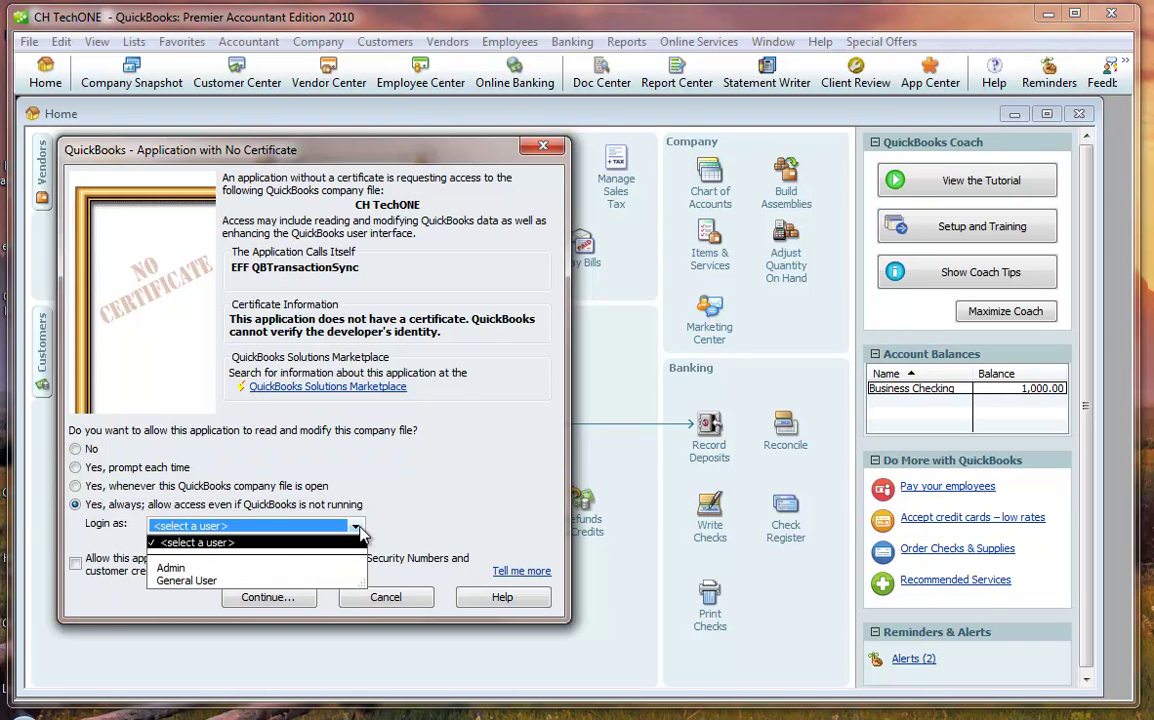
{"action": "left_click", "coordinate": [229, 568]}
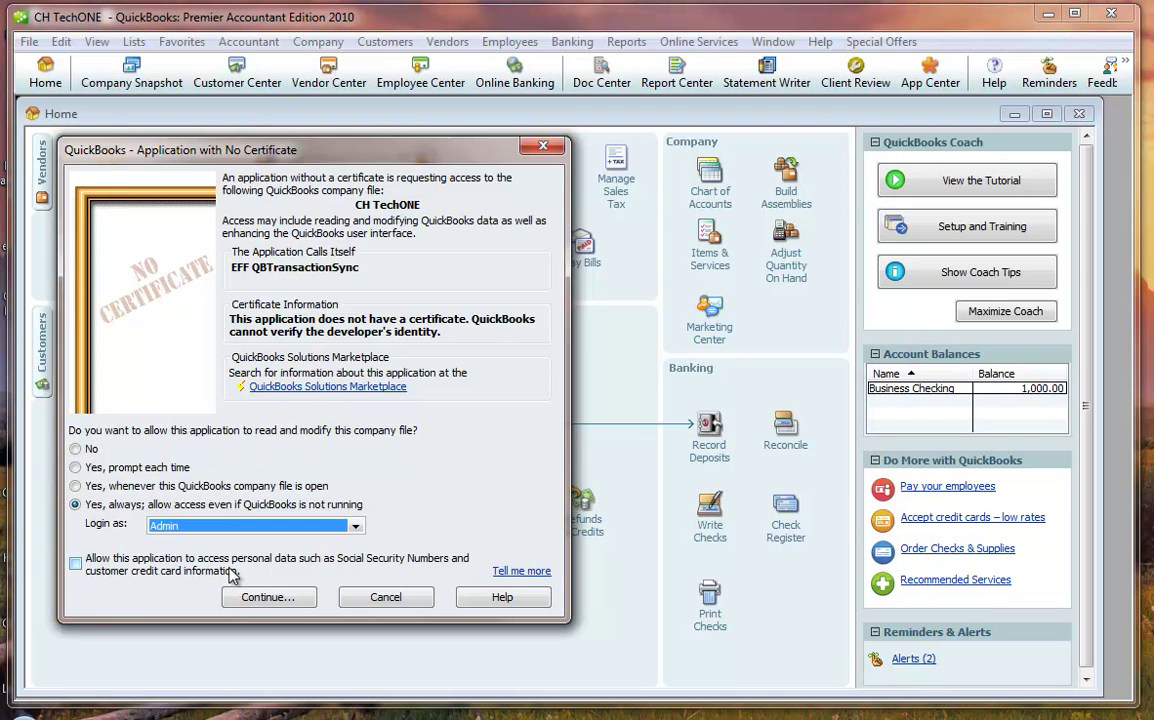
{"action": "left_click", "coordinate": [284, 598]}
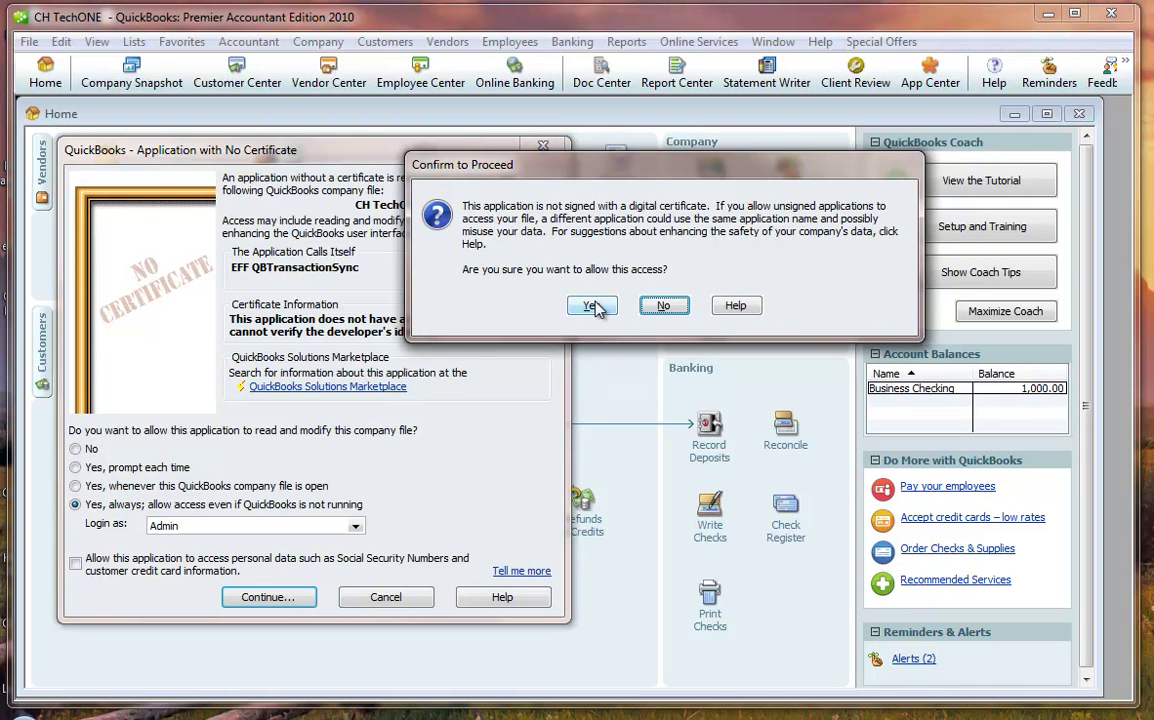
{"action": "left_click", "coordinate": [594, 307]}
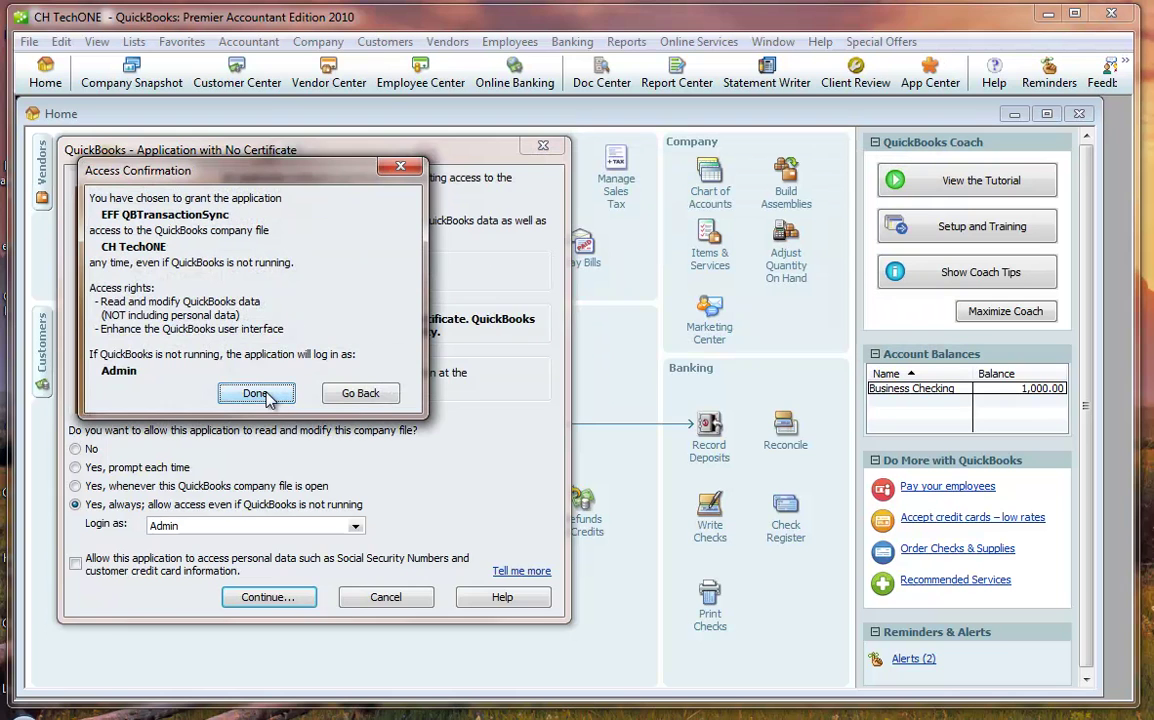
- Finish the access grant, save the sync entry, and exit Database Options and Databases to Sync Transactions
{"action": "left_click", "coordinate": [265, 395]}
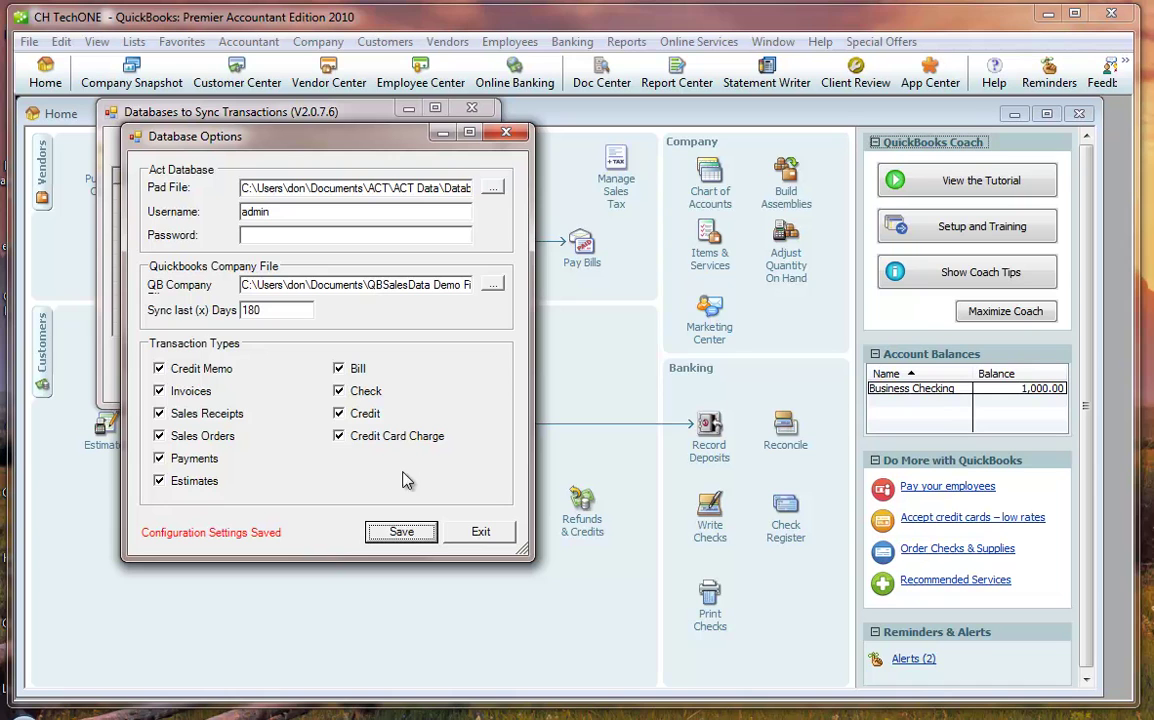
{"action": "left_click", "coordinate": [399, 535]}
{"action": "left_click", "coordinate": [479, 533]}
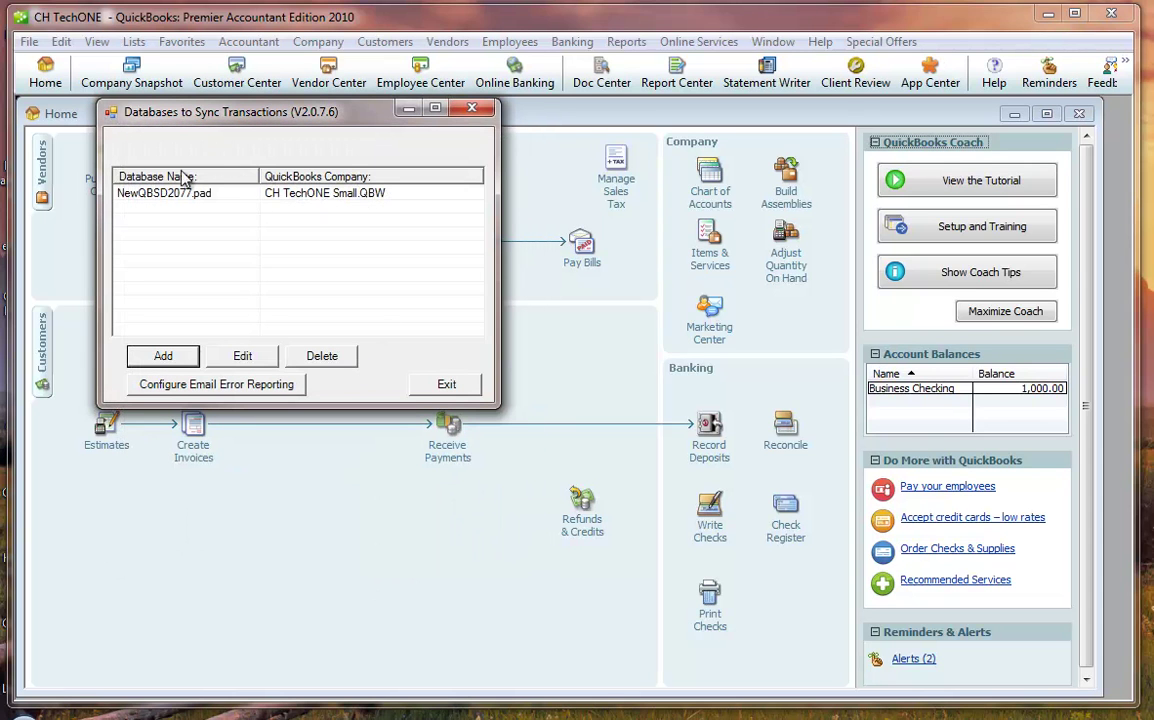
{"action": "left_click", "coordinate": [449, 385]}
- Minimize QuickBooks and launch Task Scheduler from All Programs > Accessories > System Tools
{"action": "left_click", "coordinate": [1048, 14]}
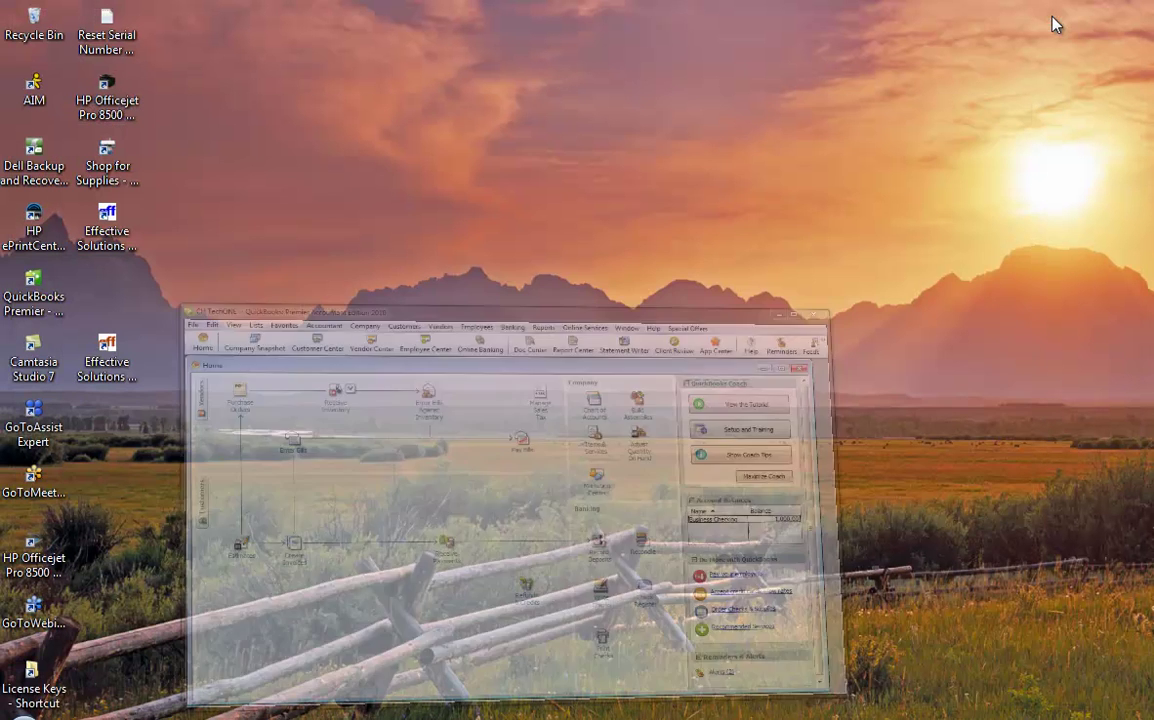
{"action": "left_click", "coordinate": [115, 372]}
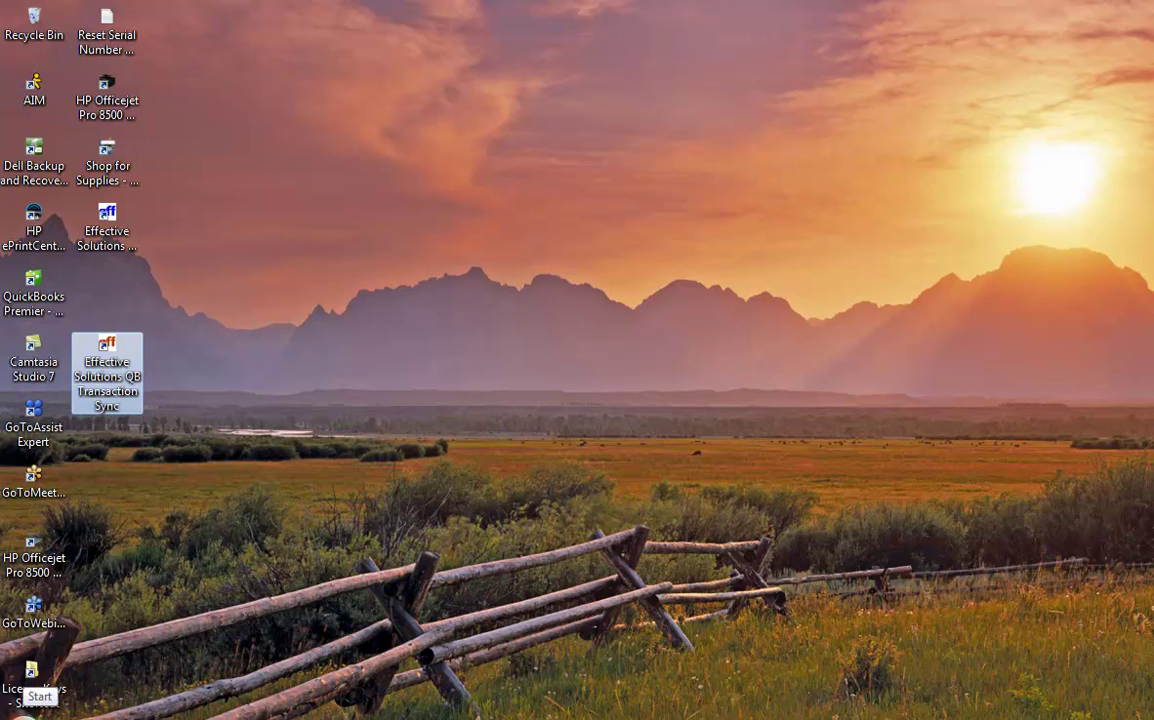
{"action": "left_click", "coordinate": [18, 714]}
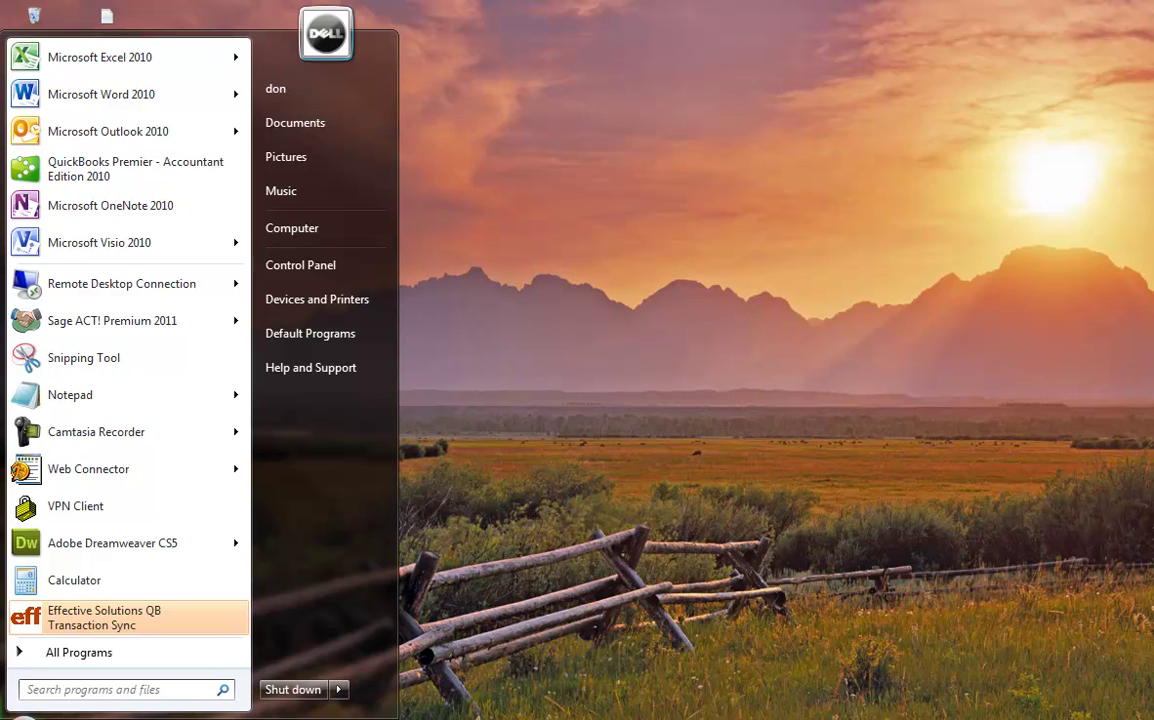
{"action": "left_click", "coordinate": [56, 654]}
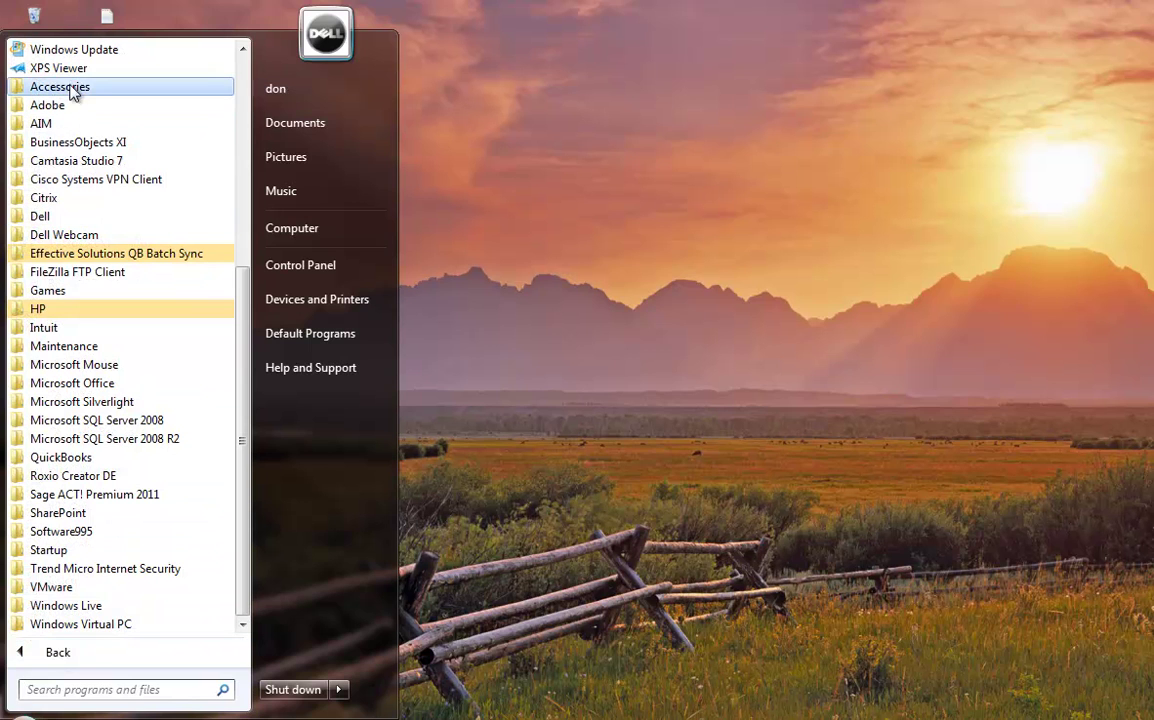
{"action": "left_click", "coordinate": [110, 92]}
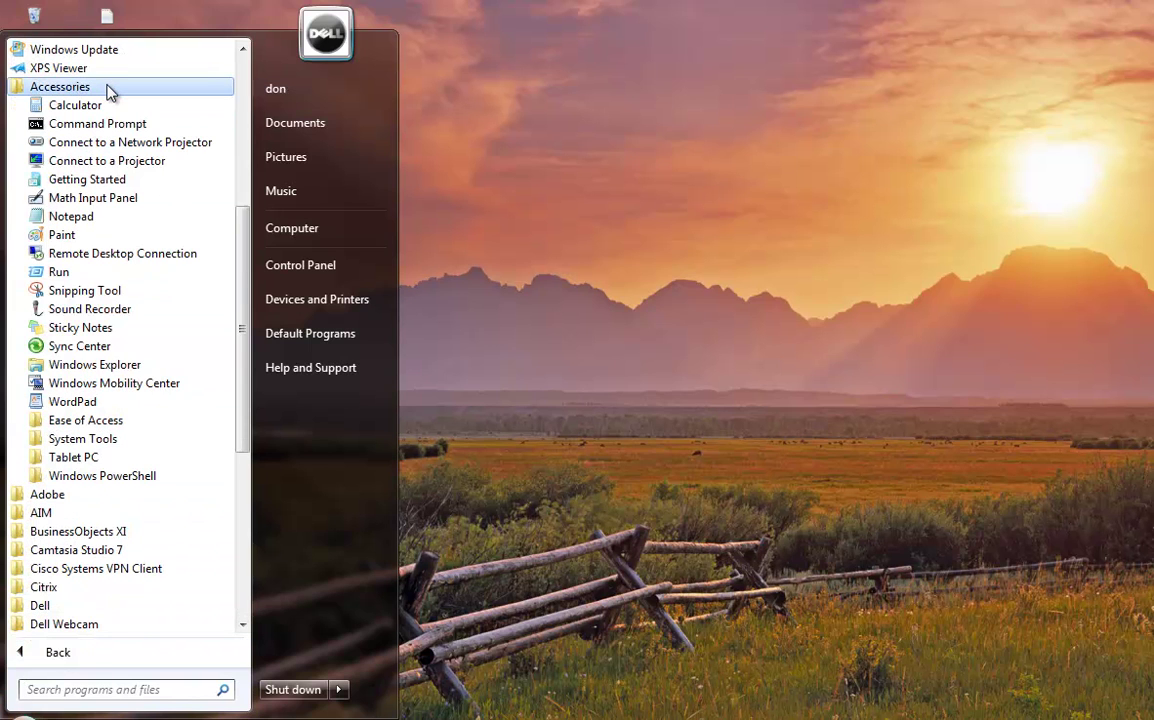
{"action": "left_click", "coordinate": [116, 443]}
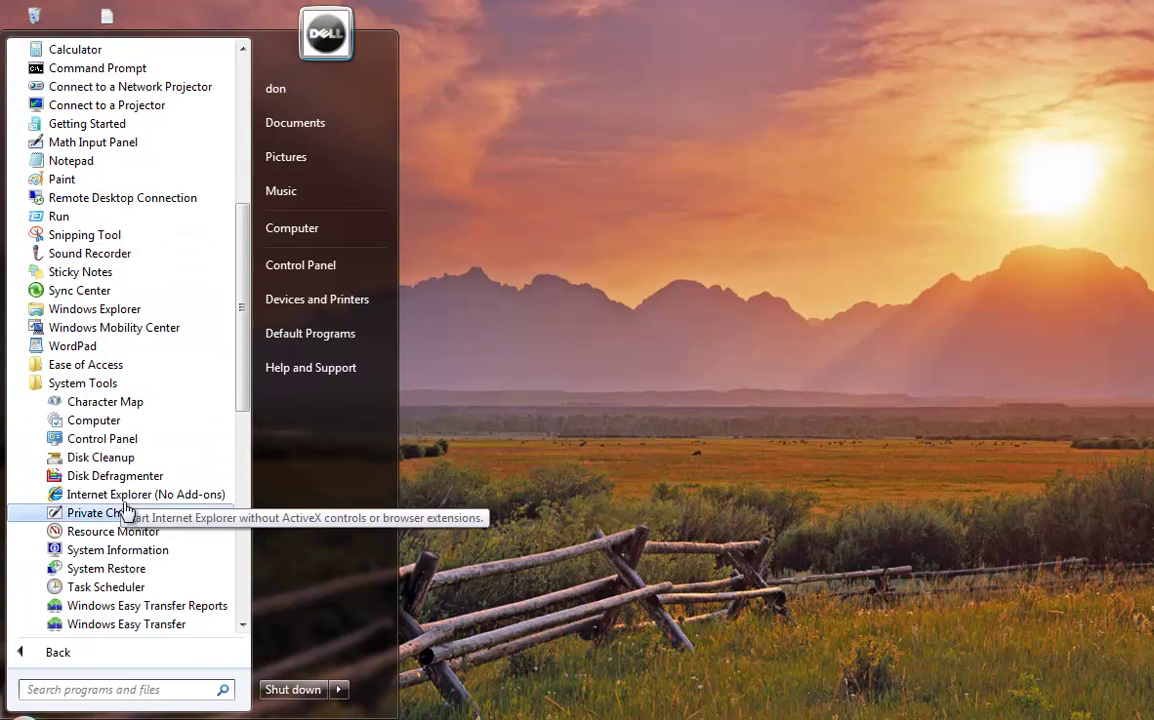
{"action": "left_click", "coordinate": [105, 587]}
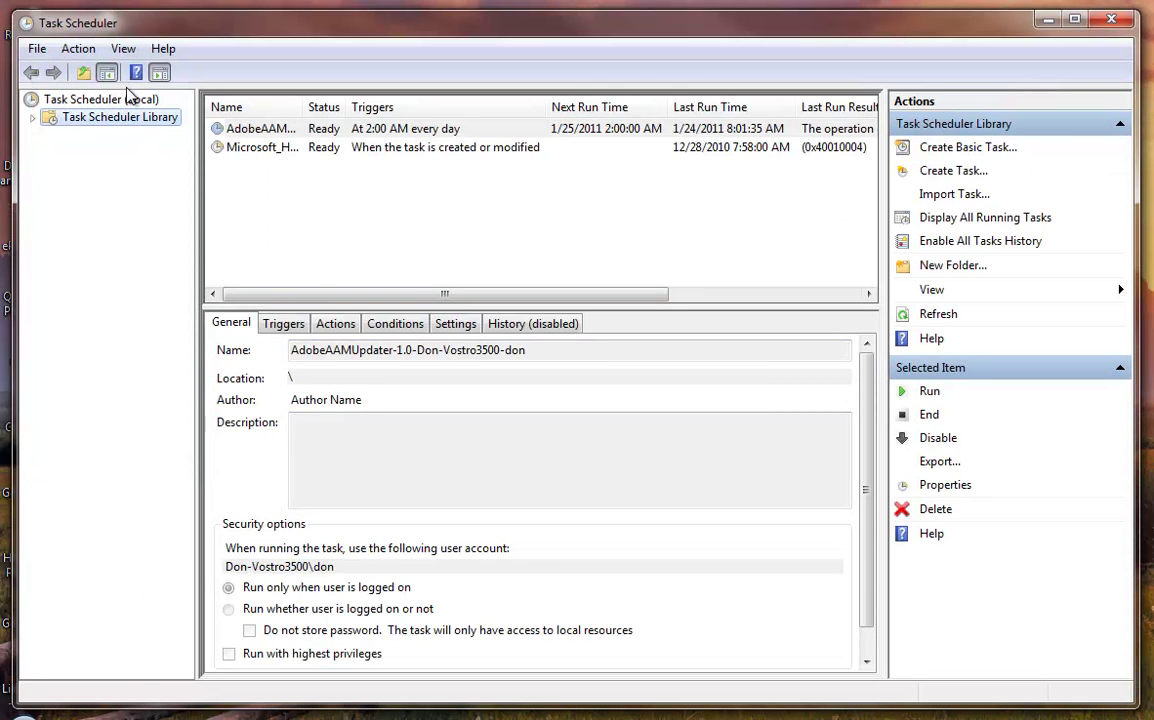
- Start a new basic task in the Task Scheduler Library named 'QBSalesData Nightly Sync'
{"action": "left_click", "coordinate": [62, 97]}
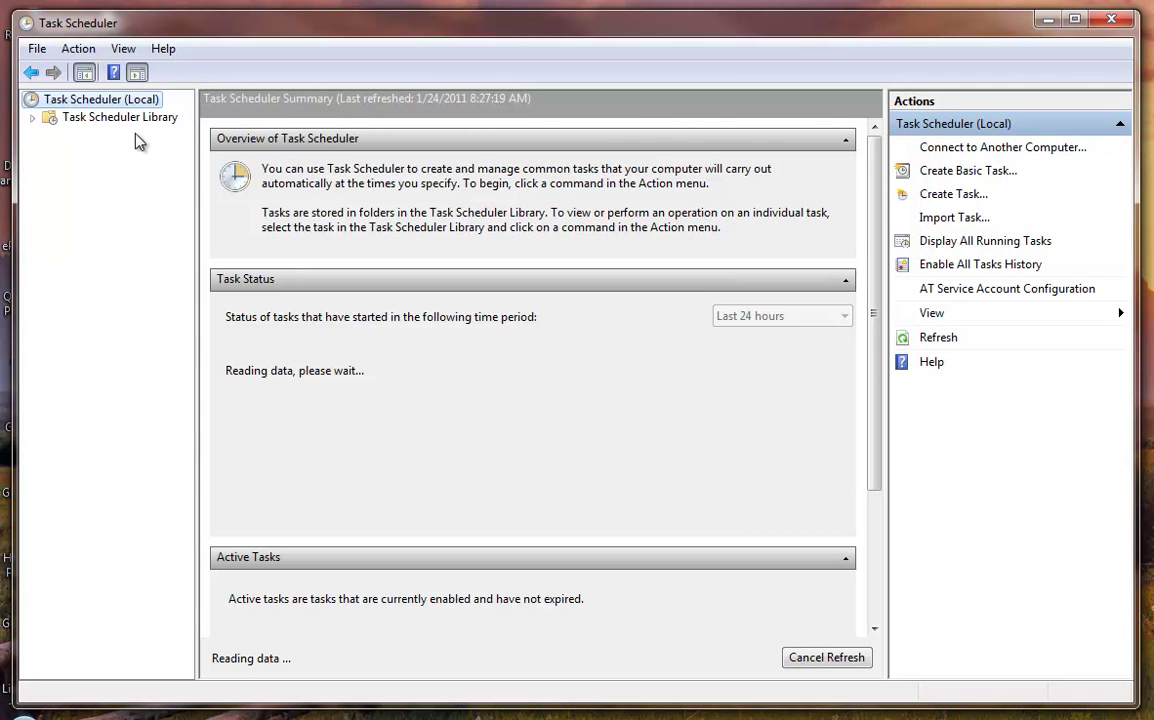
{"action": "left_click", "coordinate": [118, 120]}
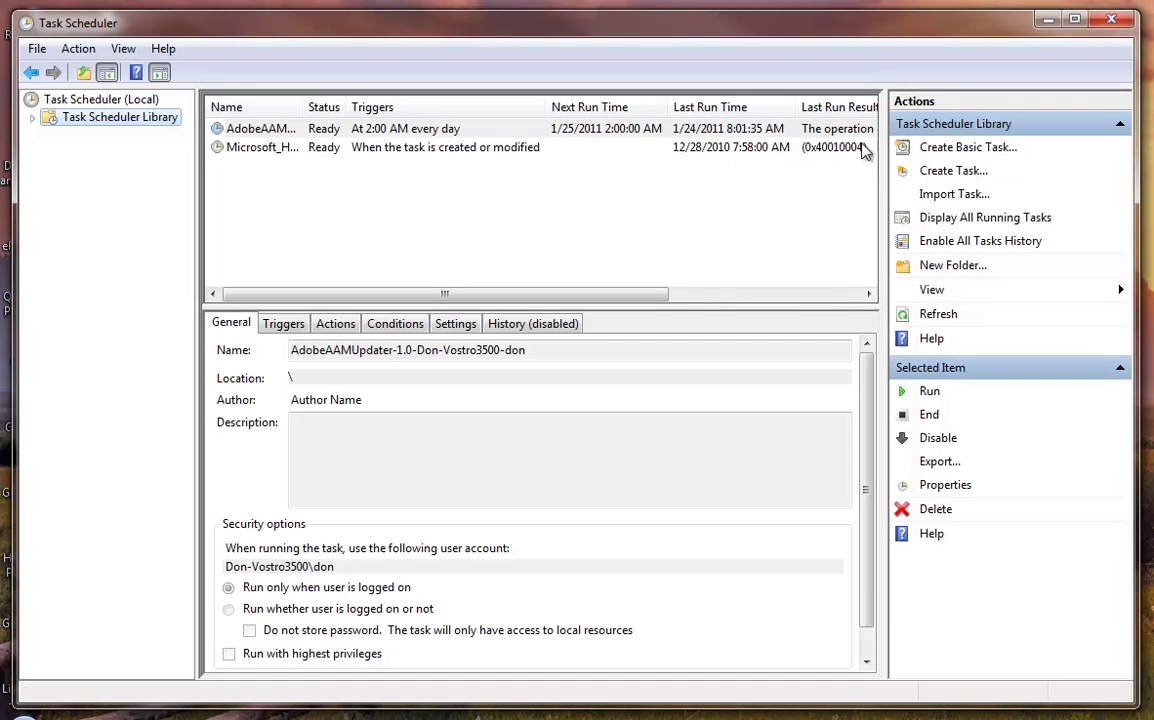
{"action": "left_click", "coordinate": [983, 150]}
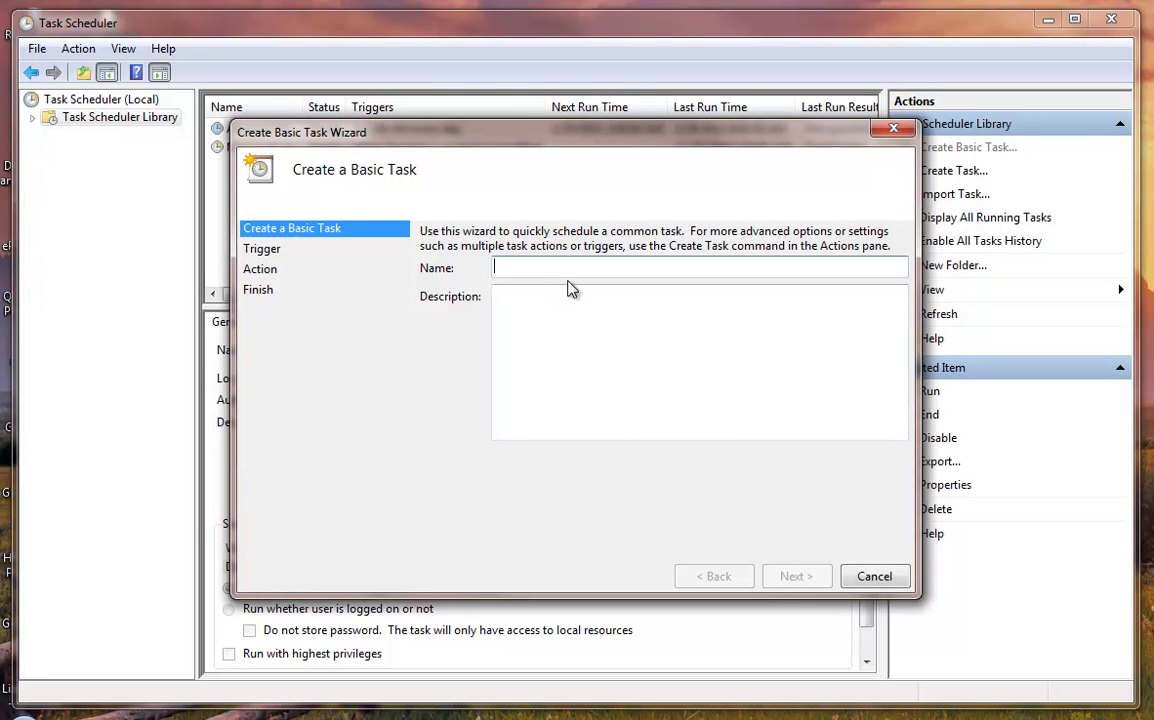
{"action": "type", "text": "QBS"}
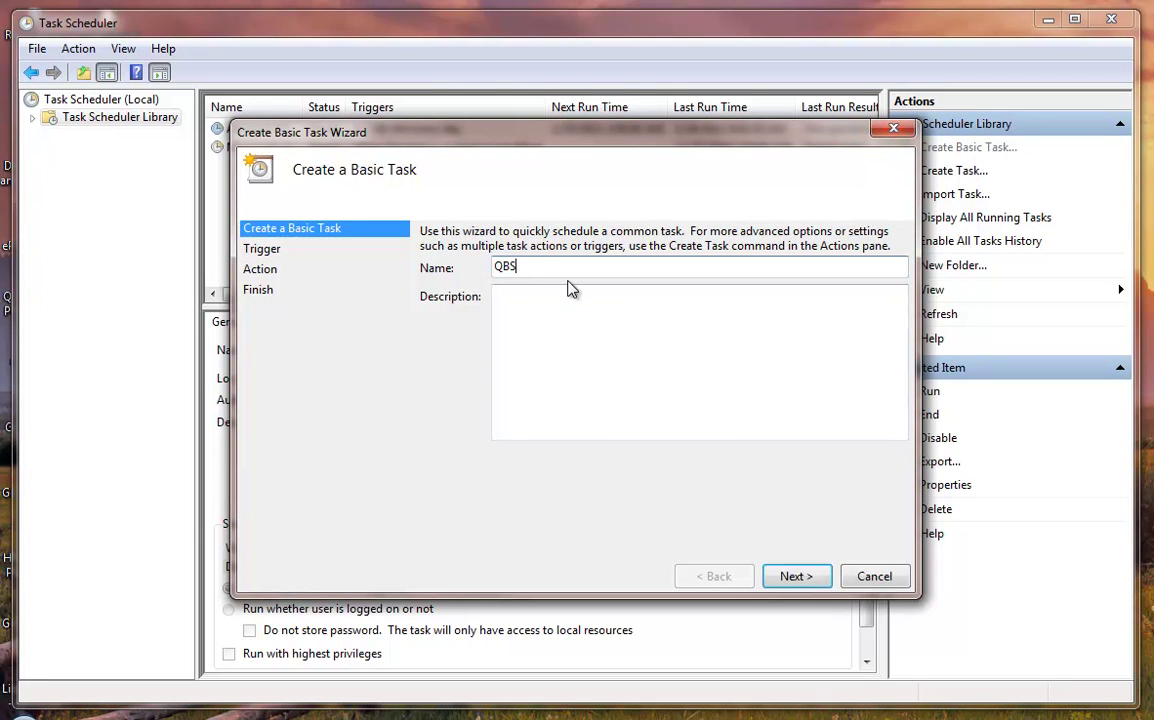
{"action": "type", "text": "alesData Nightly Sync"}
- Set the task to trigger daily at 1:00 AM and choose the Start a program action
{"action": "left_click", "coordinate": [818, 579]}
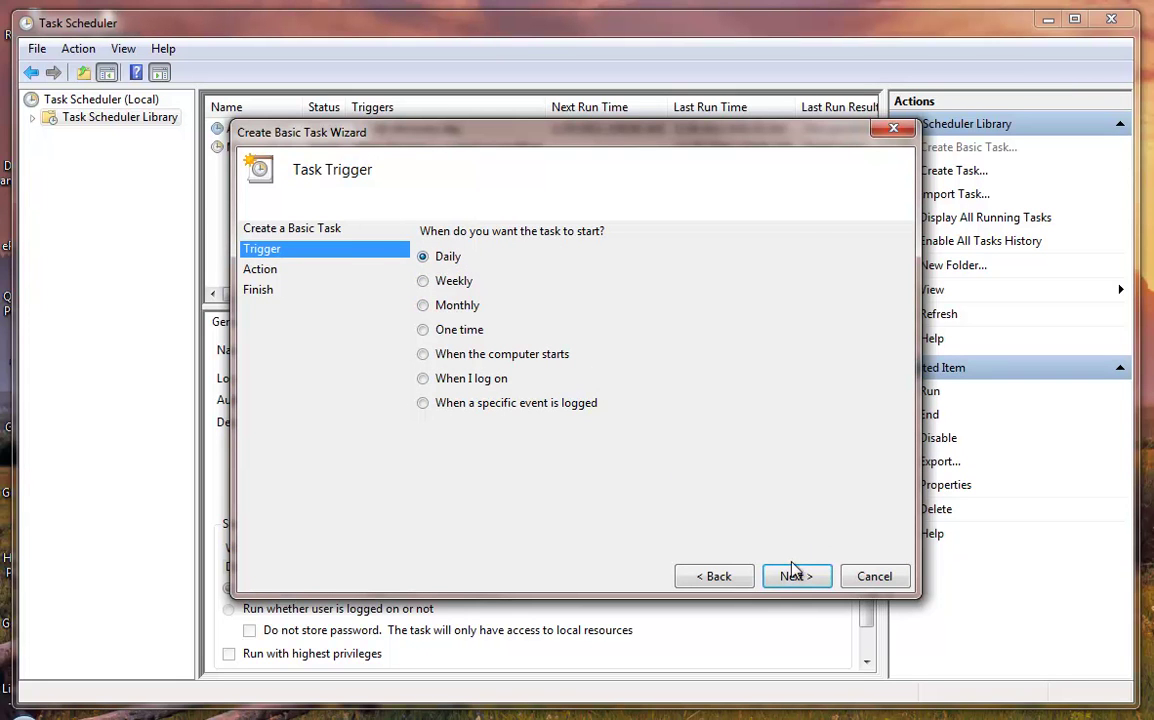
{"action": "left_click", "coordinate": [796, 578]}
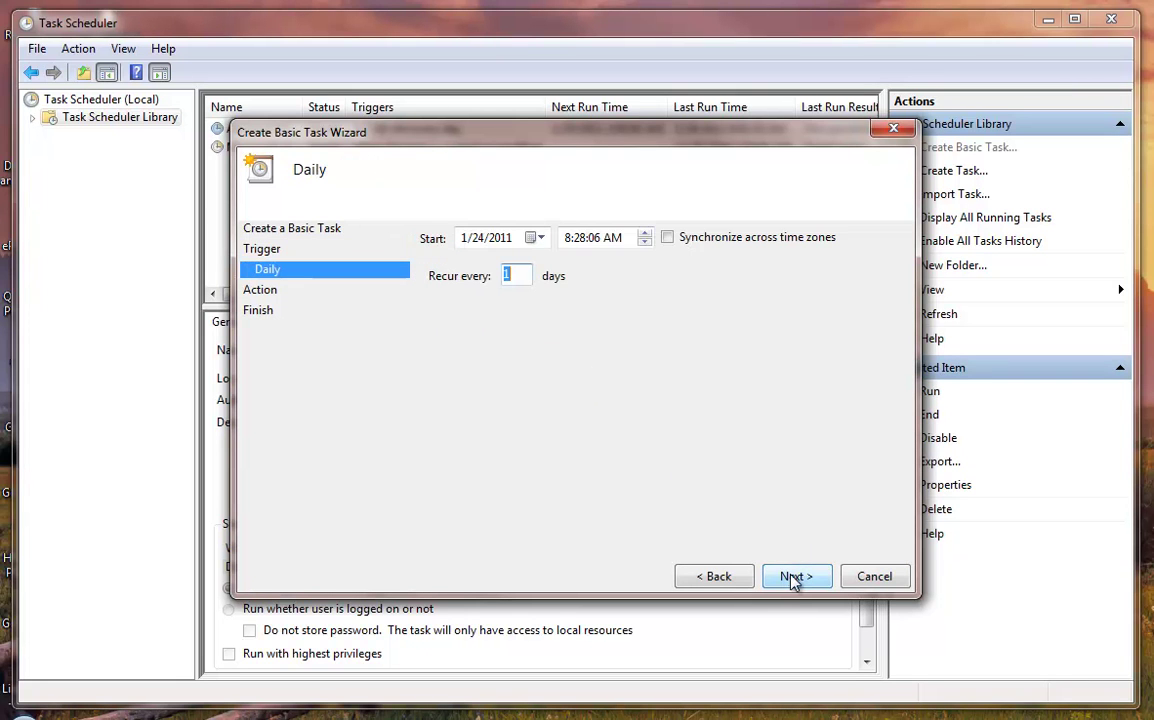
{"action": "left_click", "coordinate": [568, 238]}
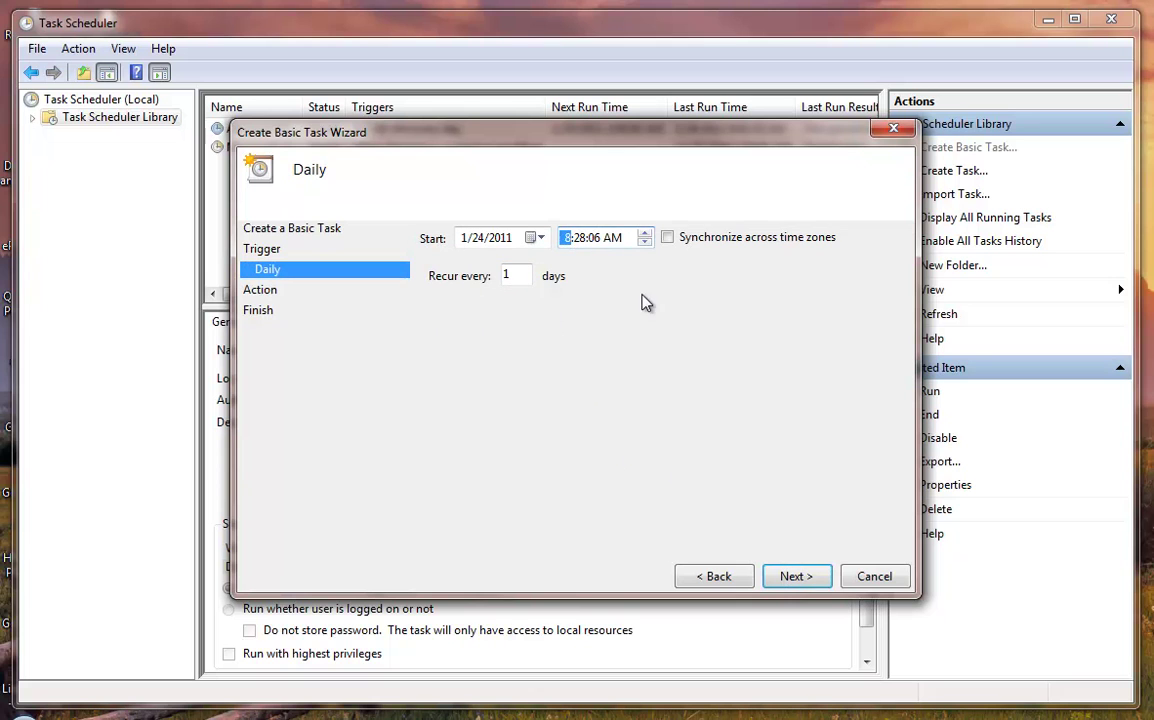
{"action": "type", "text": "1"}
{"action": "left_click", "coordinate": [583, 238]}
{"action": "left_click", "coordinate": [787, 578]}
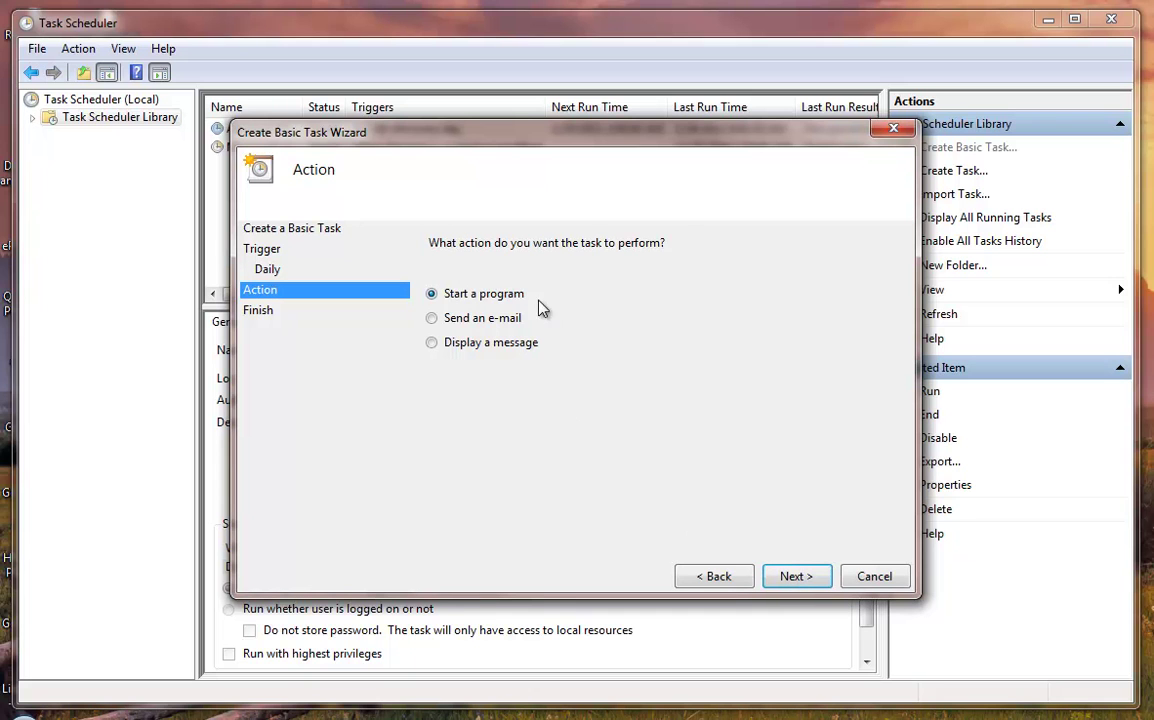
{"action": "left_click", "coordinate": [794, 580]}
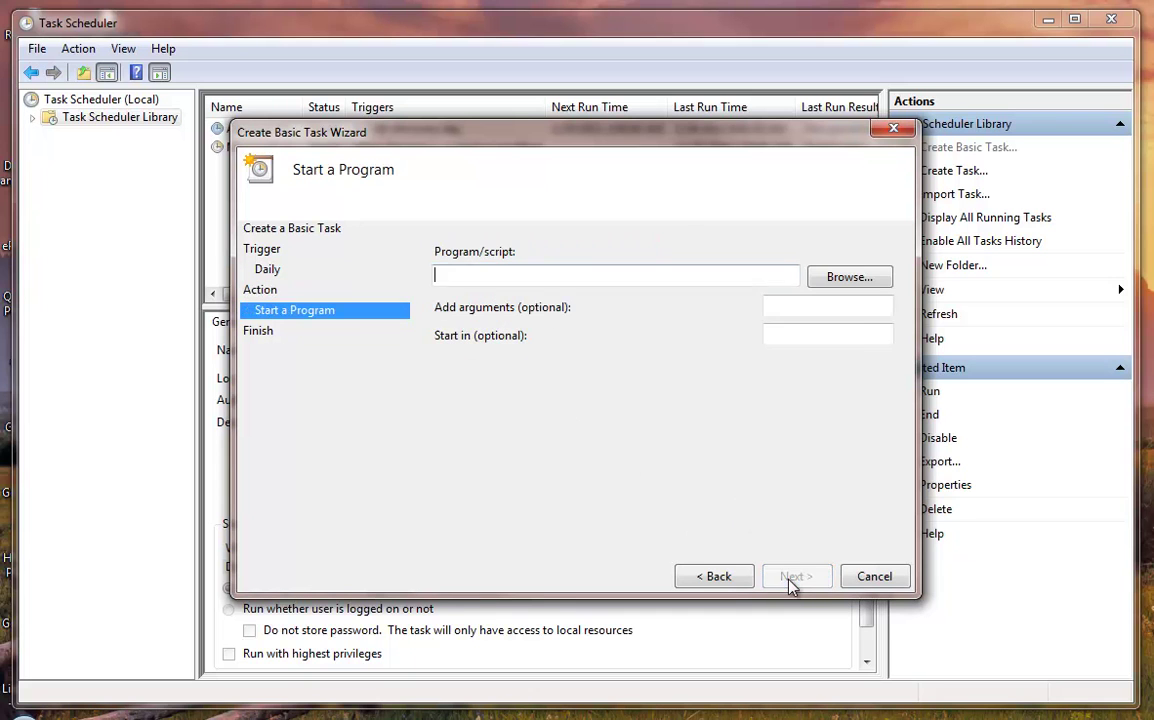
- Set the program to QBBatchTransaction.exe in C:\Program Files\Effective Solutions QB Batch Sync
{"action": "left_click", "coordinate": [857, 284]}
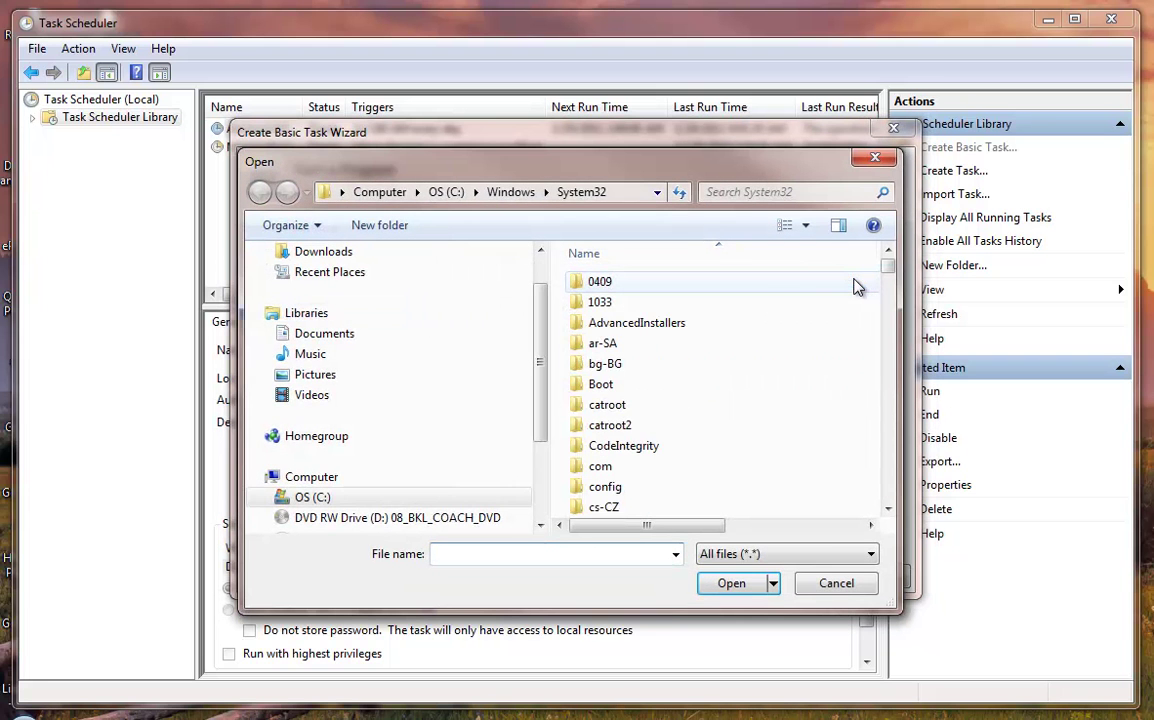
{"action": "left_click", "coordinate": [312, 499]}
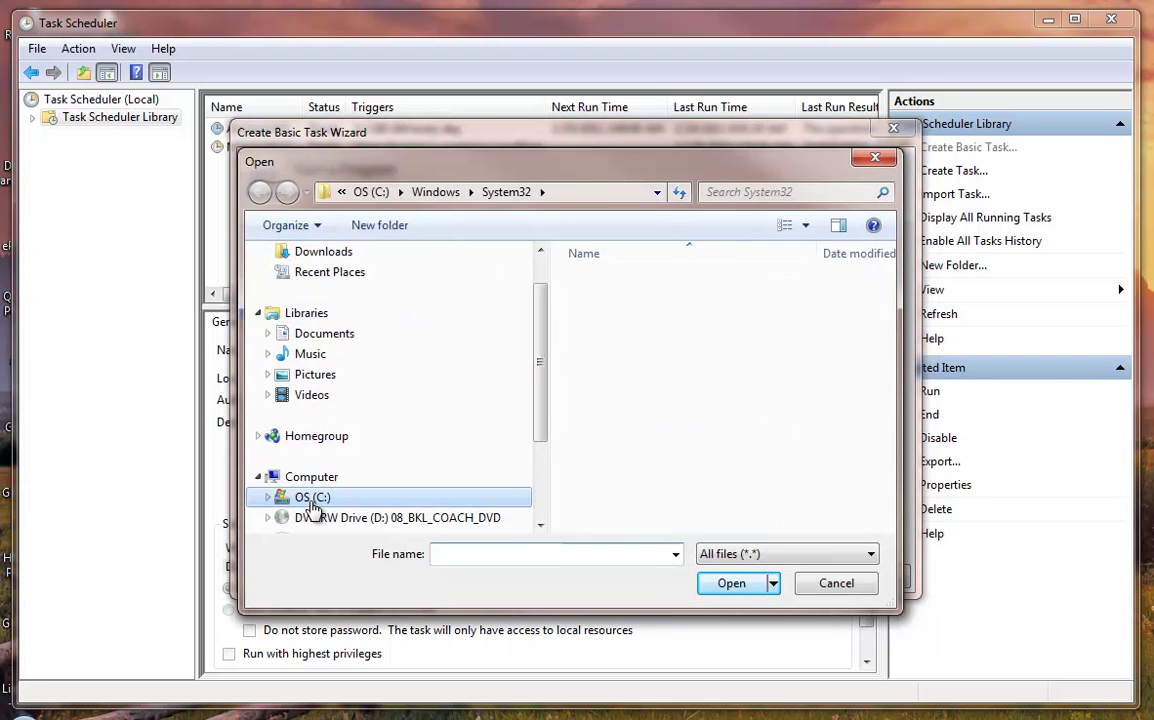
{"action": "left_click", "coordinate": [728, 426]}
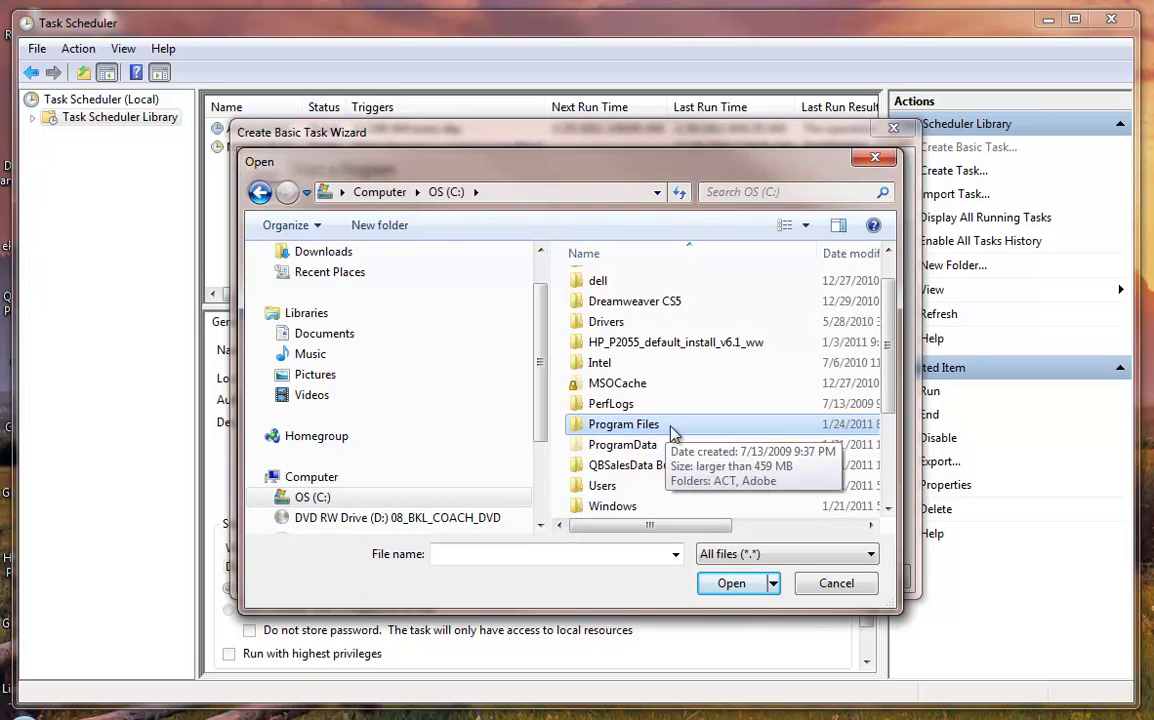
{"action": "double_click", "coordinate": [714, 428]}
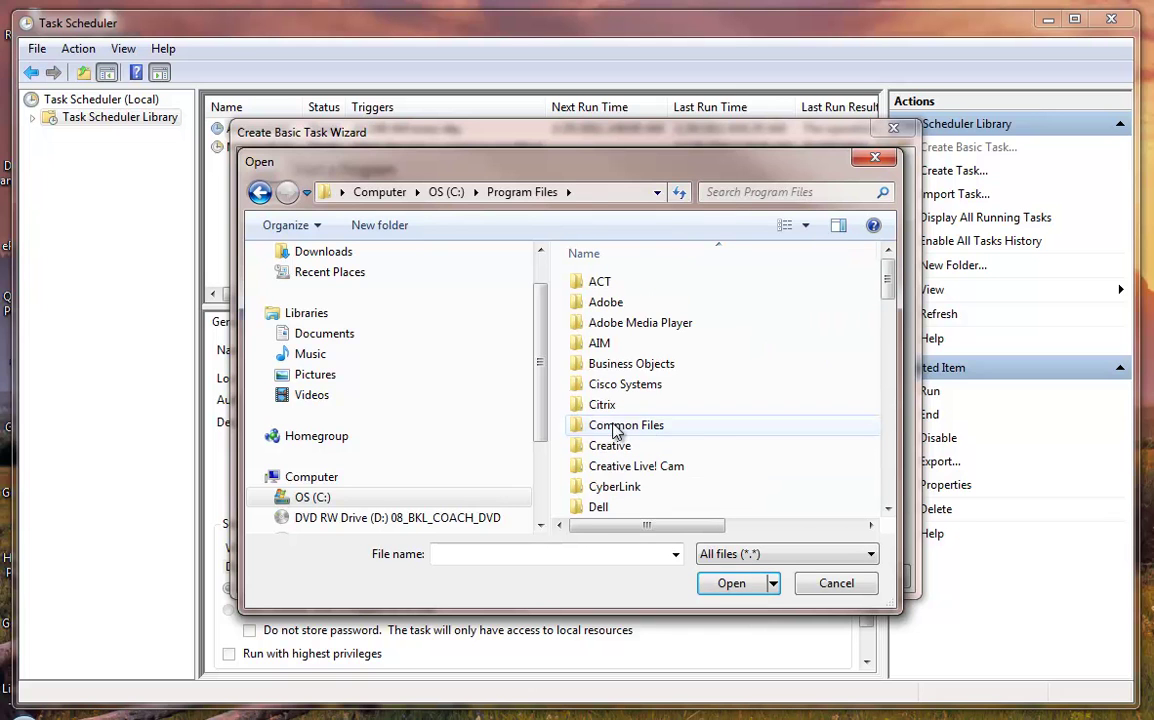
{"action": "scroll", "coordinate": [745, 400], "scroll_direction": "down", "scroll_amount": 4}
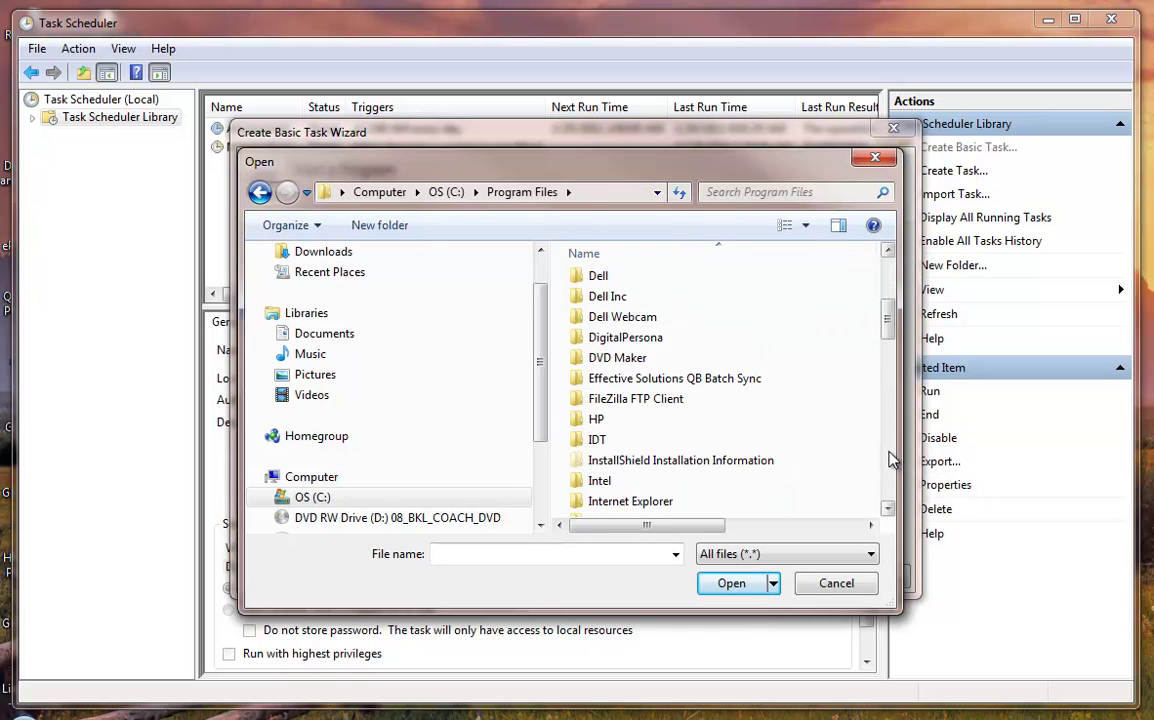
{"action": "left_click", "coordinate": [742, 379]}
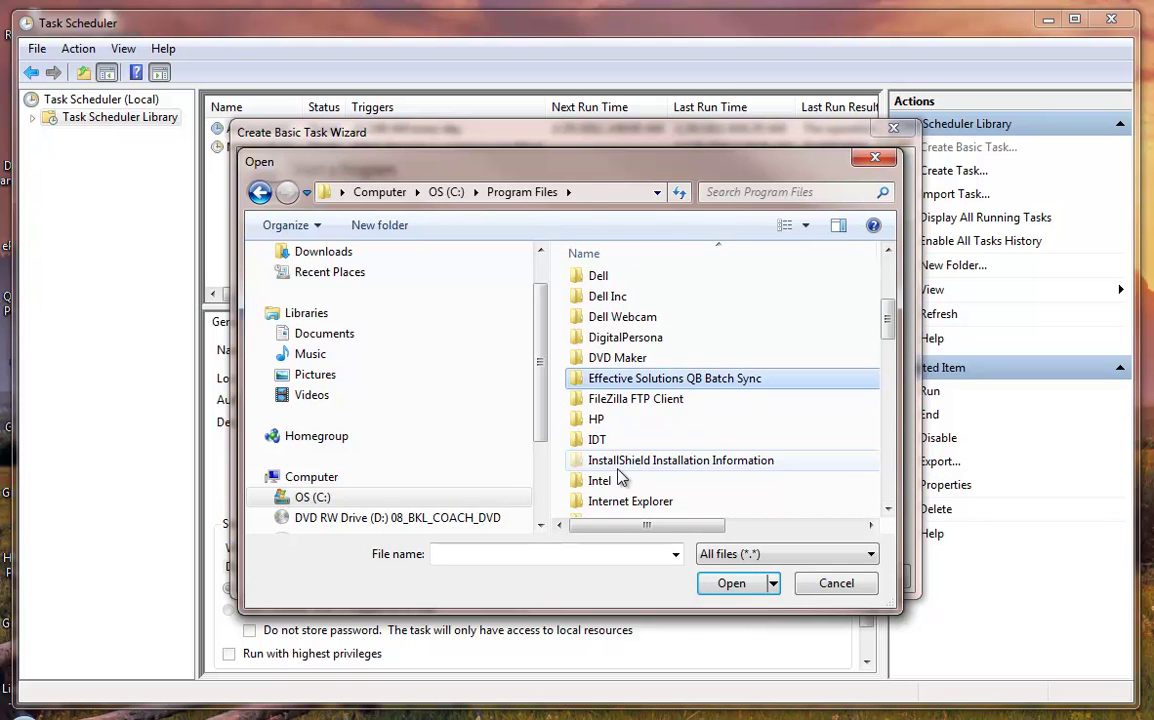
{"action": "double_click", "coordinate": [733, 386]}
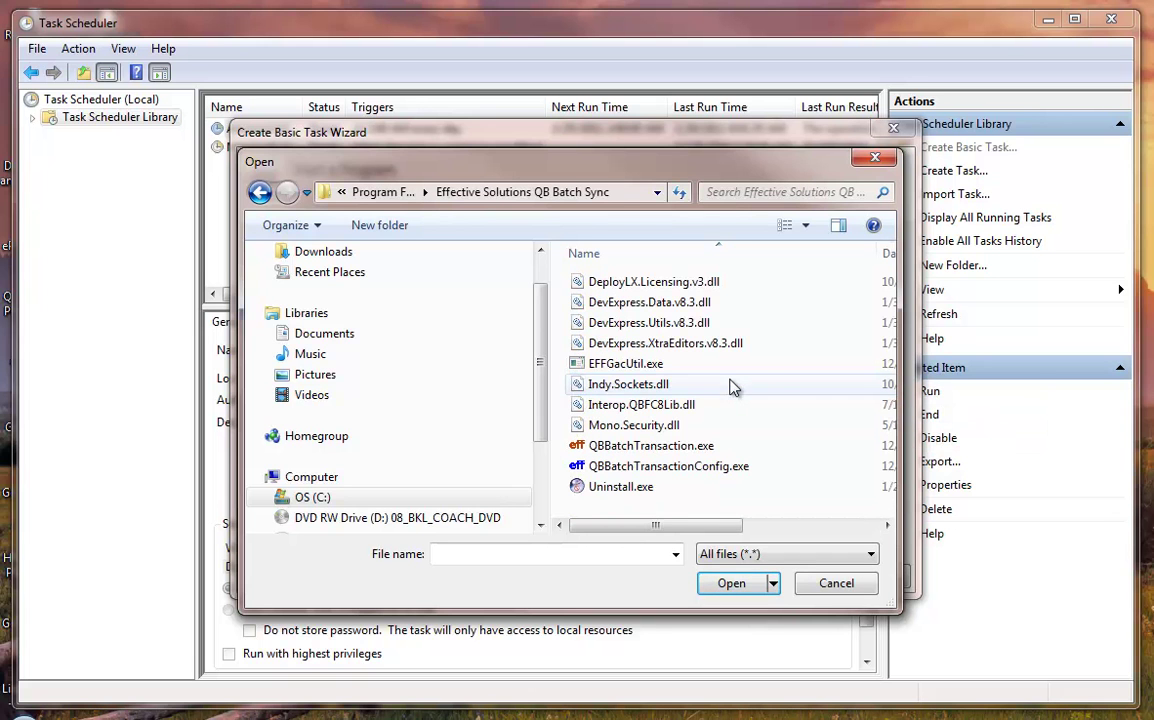
{"action": "left_click", "coordinate": [608, 450]}
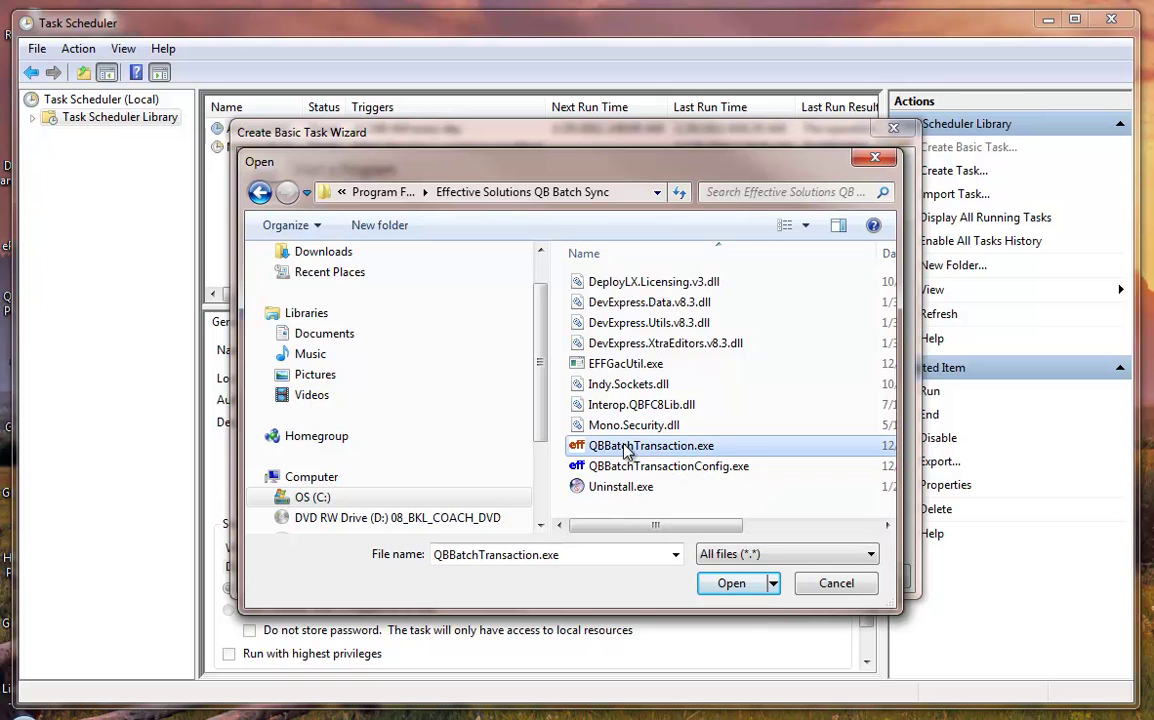
{"action": "left_click", "coordinate": [734, 586]}
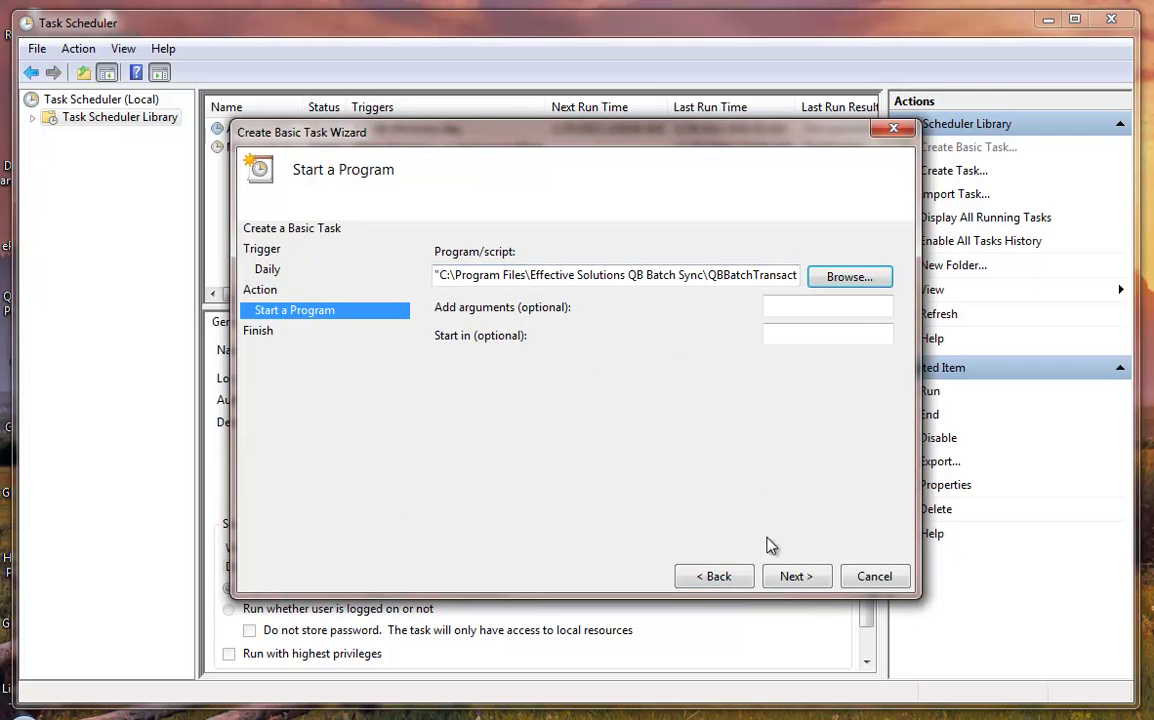
- Review the summary and finish the wizard, so QBSalesData shows as Ready, daily at 1:00 AM
{"action": "left_click", "coordinate": [793, 577]}
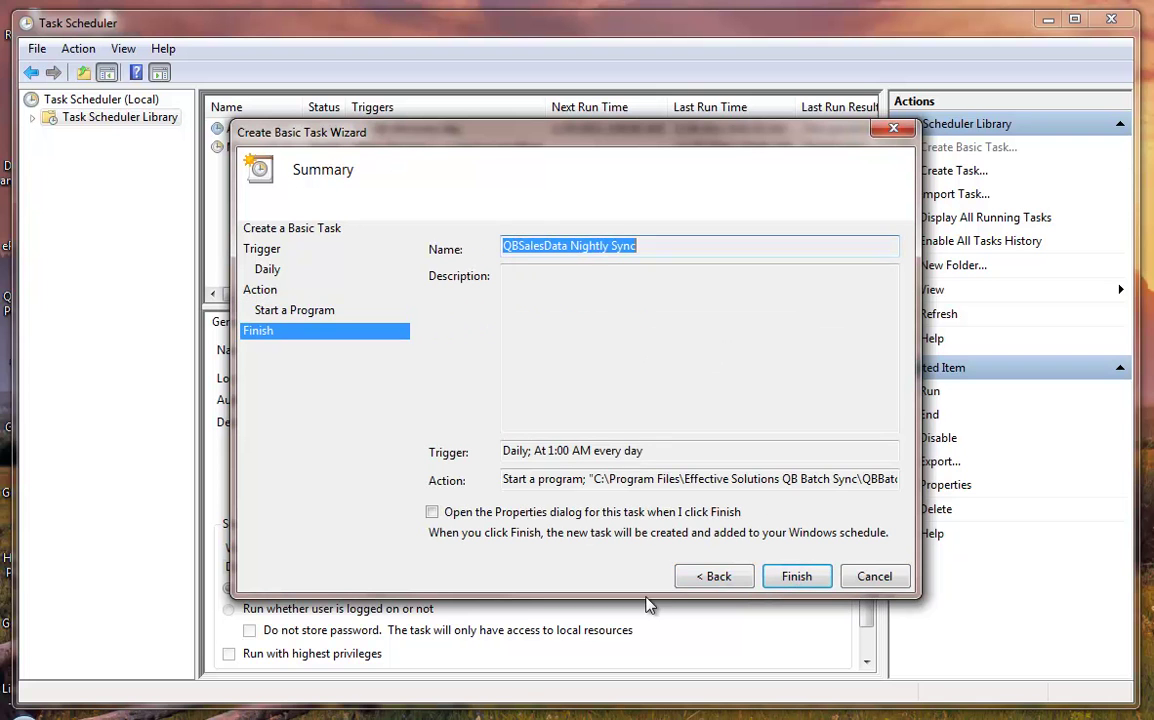
{"action": "left_click", "coordinate": [812, 583]}
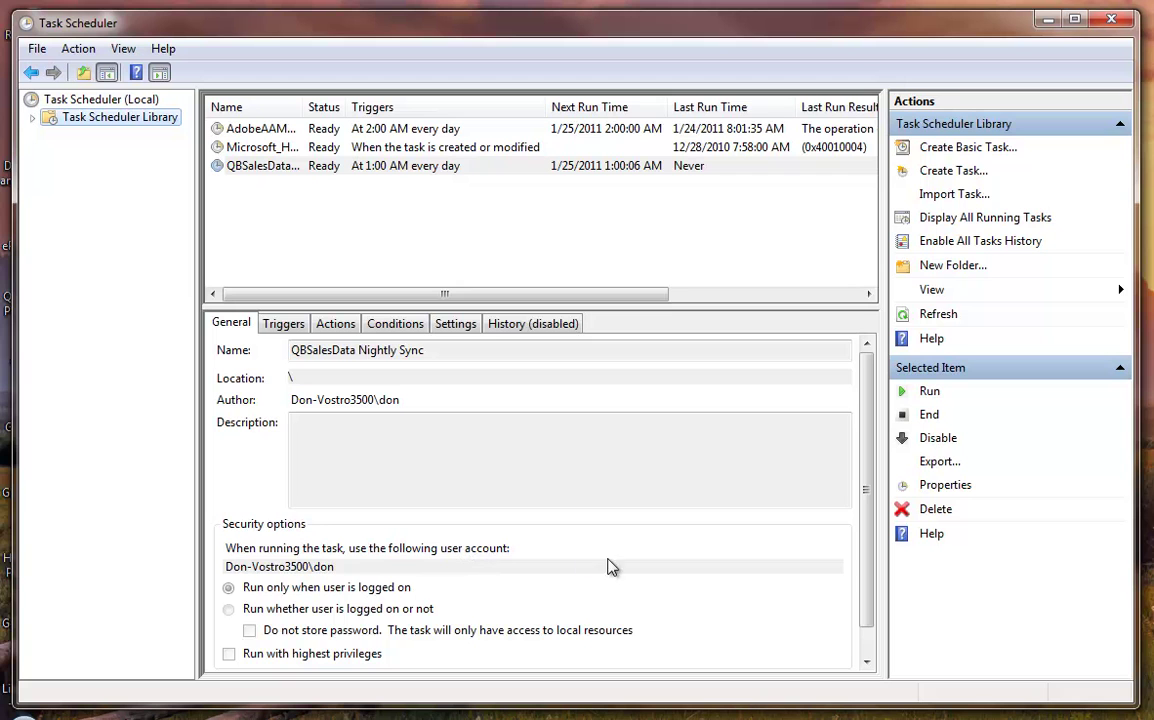
{"action": "scroll", "coordinate": [865, 571], "scroll_direction": "down", "scroll_amount": 1}
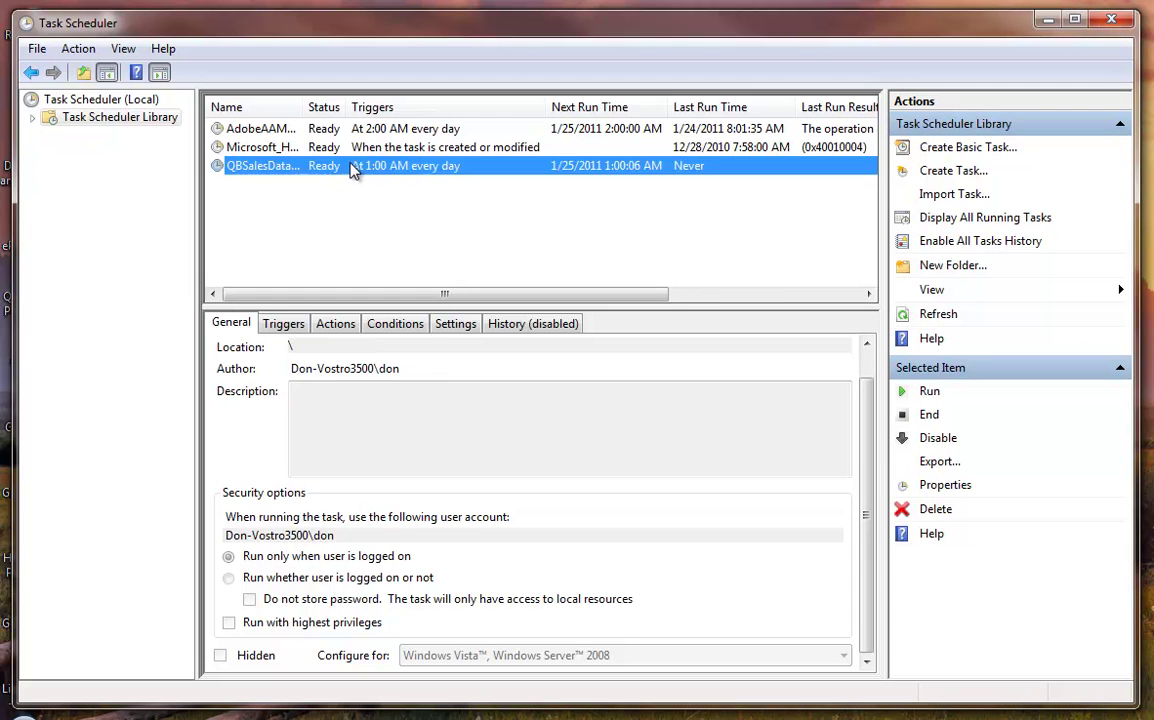
- Widen the Name column, run the QBSalesData task now, and minimize Task Scheduler
{"action": "left_click", "coordinate": [310, 122]}
{"action": "left_click_drag", "start_coordinate": [304, 107], "coordinate": [351, 107]}
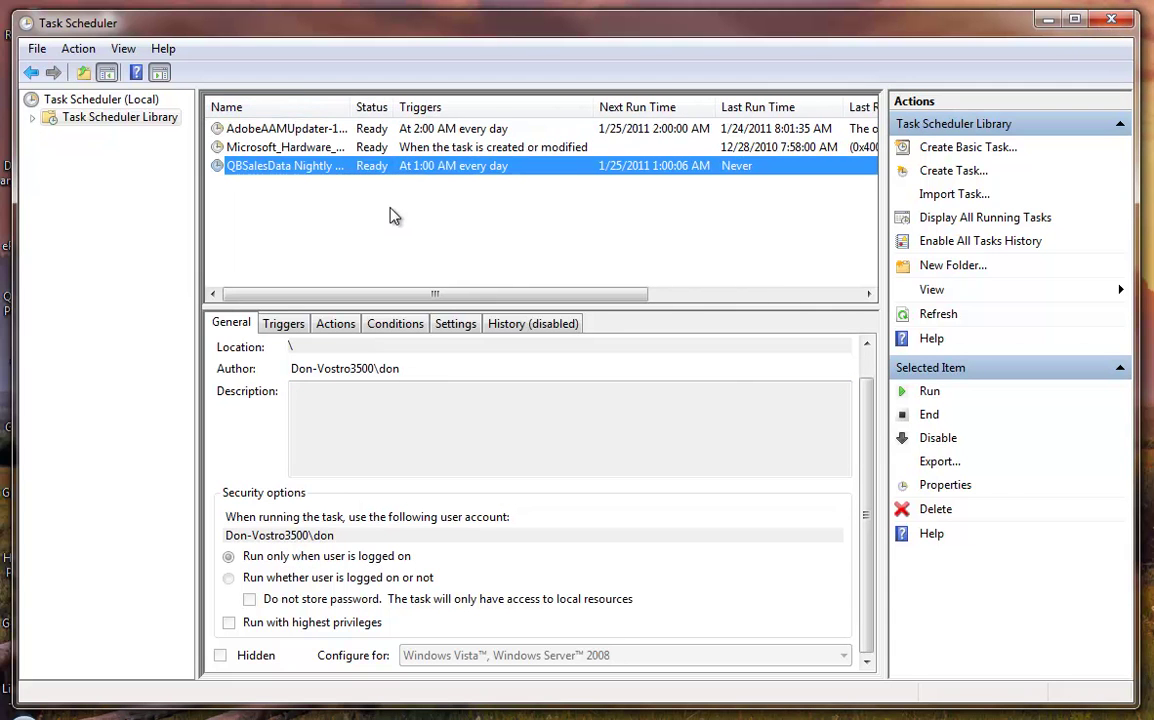
{"action": "right_click", "coordinate": [339, 167]}
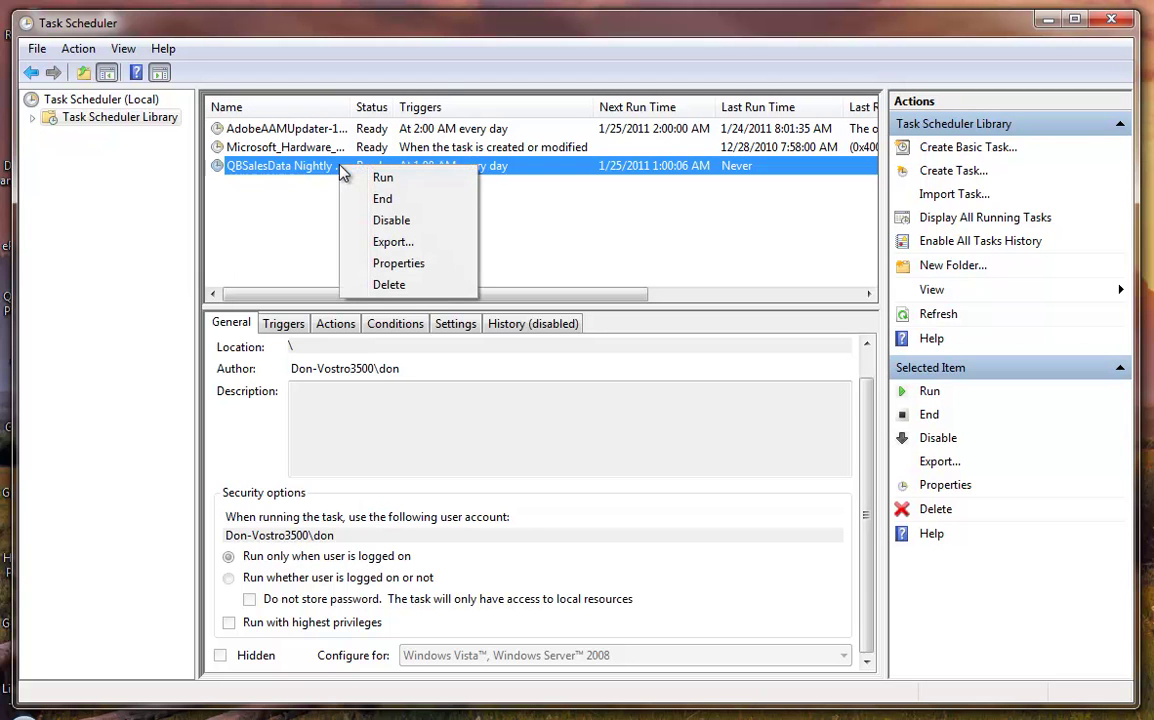
{"action": "left_click", "coordinate": [403, 179]}
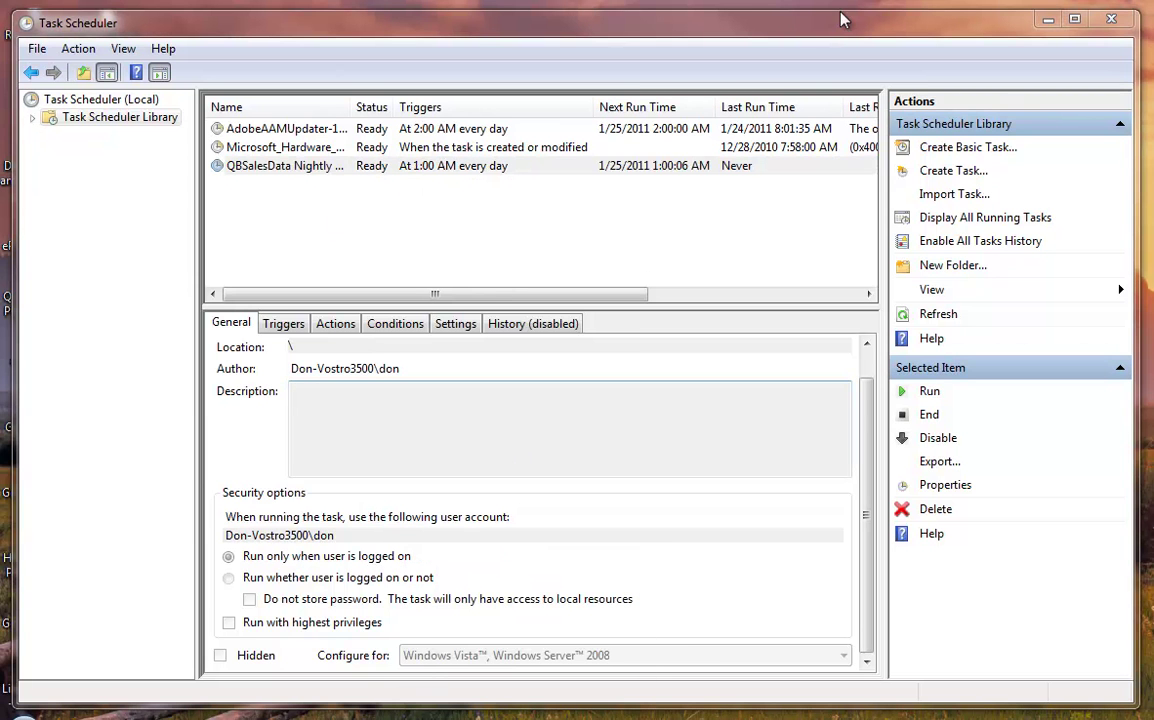
{"action": "left_click", "coordinate": [1040, 28]}
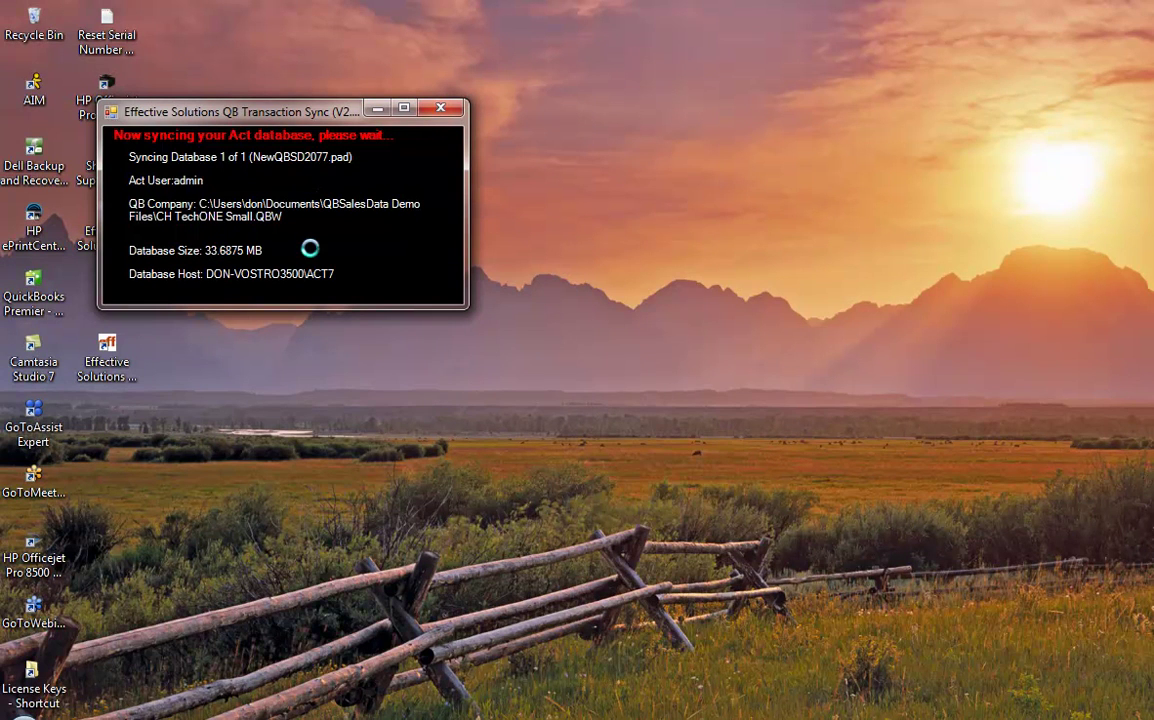